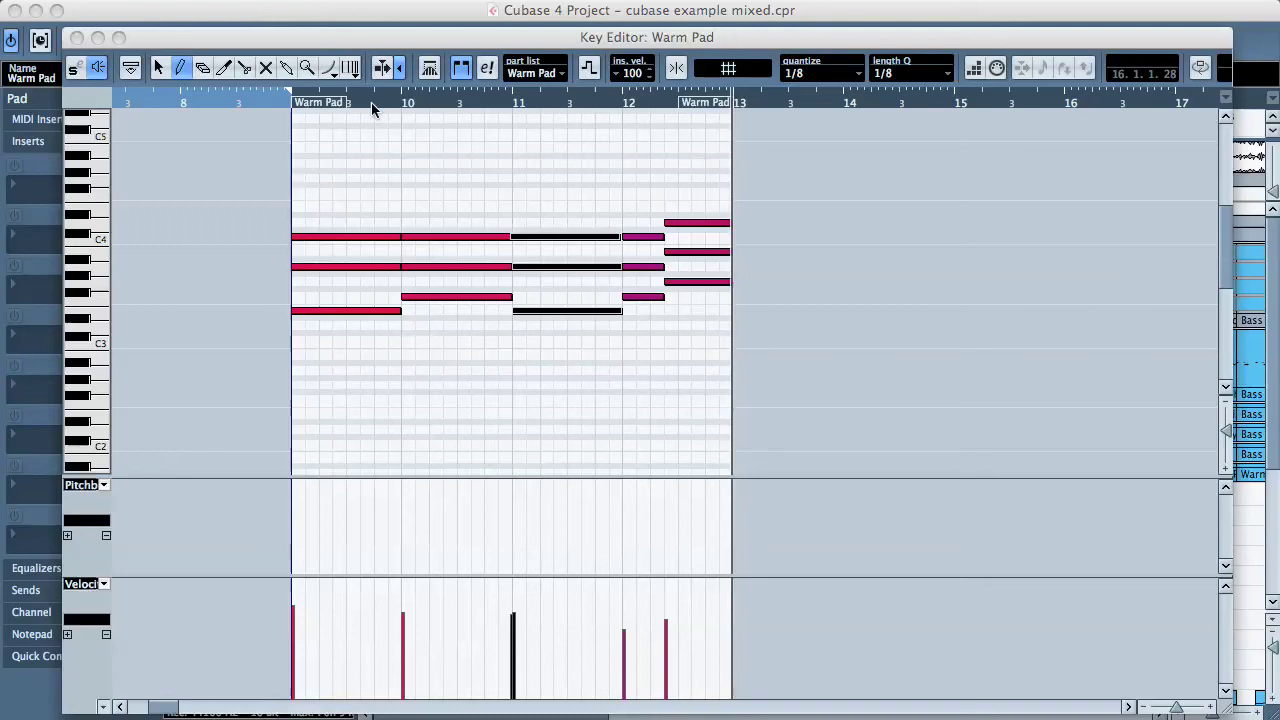
Zoom in on the Warm Pad notes and play back from just before the part.
left_click_drag(371, 102, 254, 124)
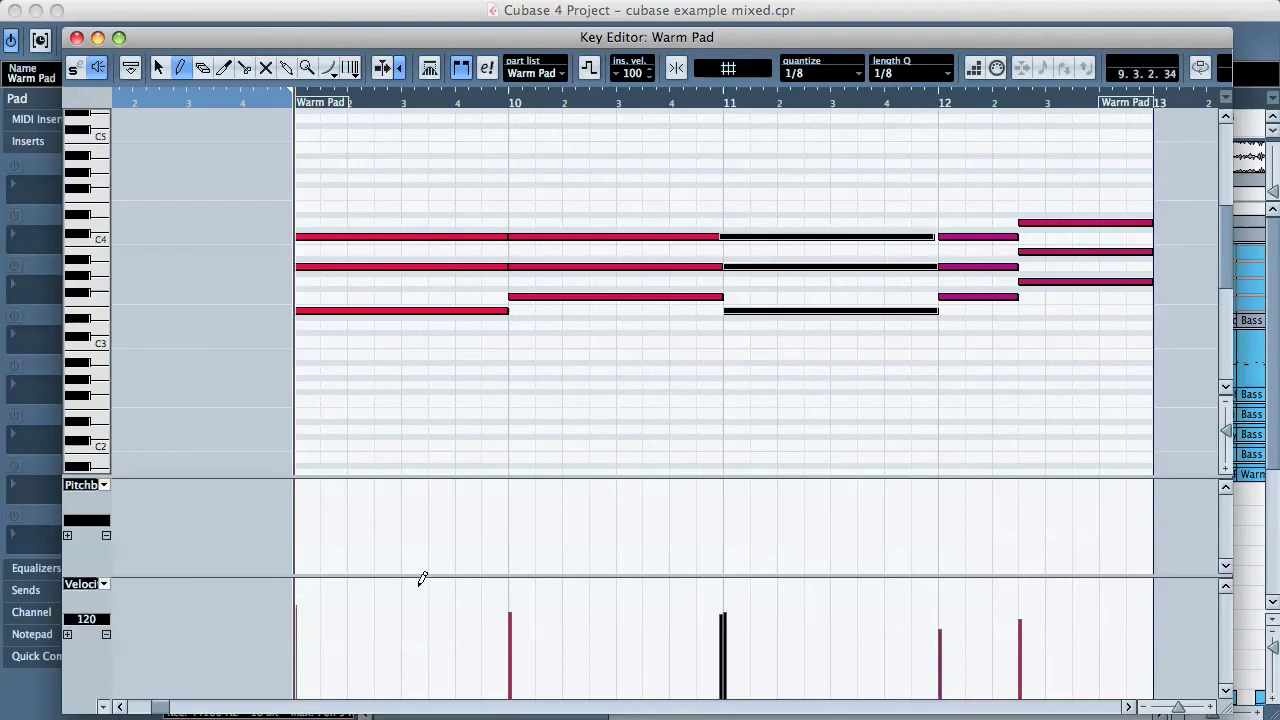
left_click(315, 105)
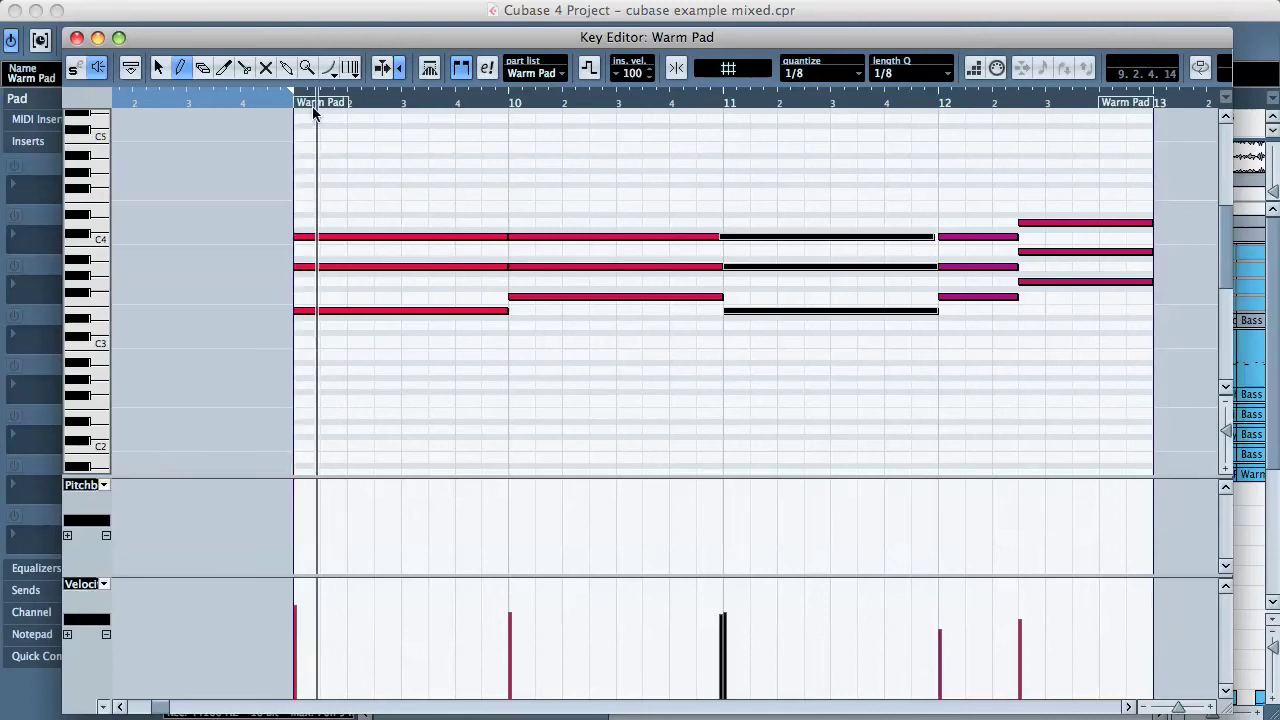
left_click_drag(312, 106, 281, 106)
key("space")
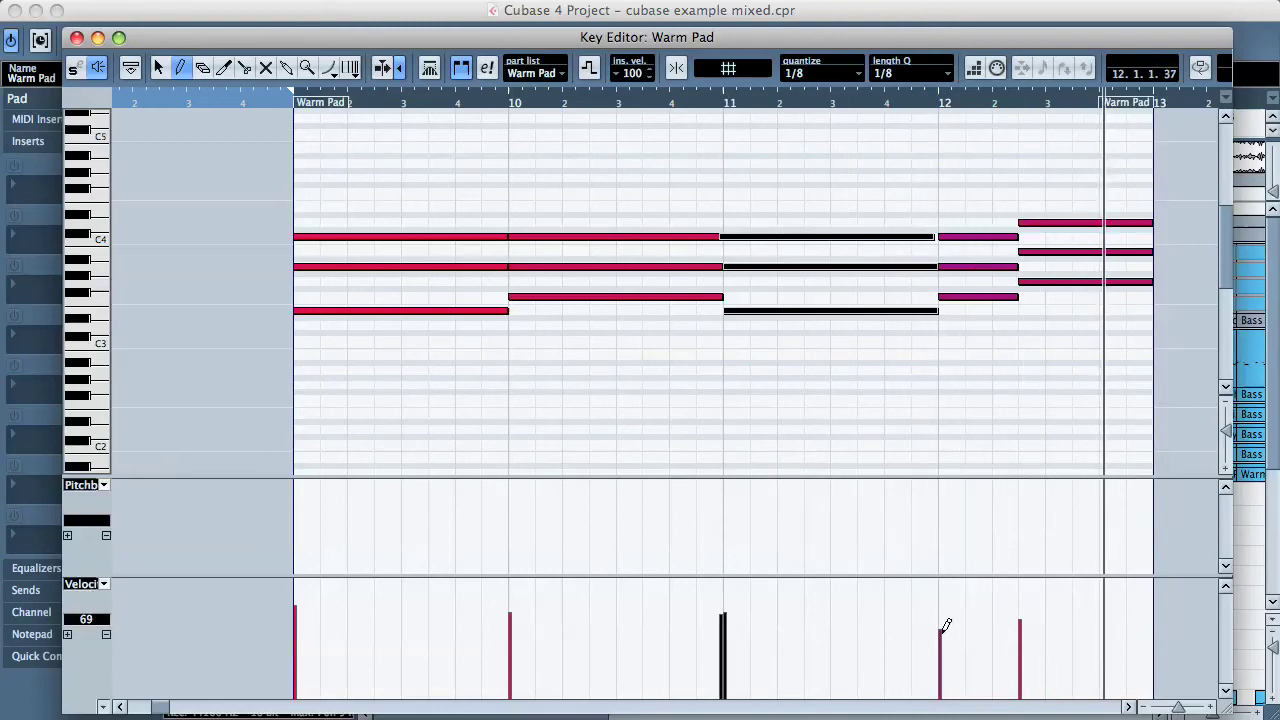
Raise the quiet note velocities near bar 12, audition them, and close the Key Editor.
left_click_drag(941, 630, 941, 615)
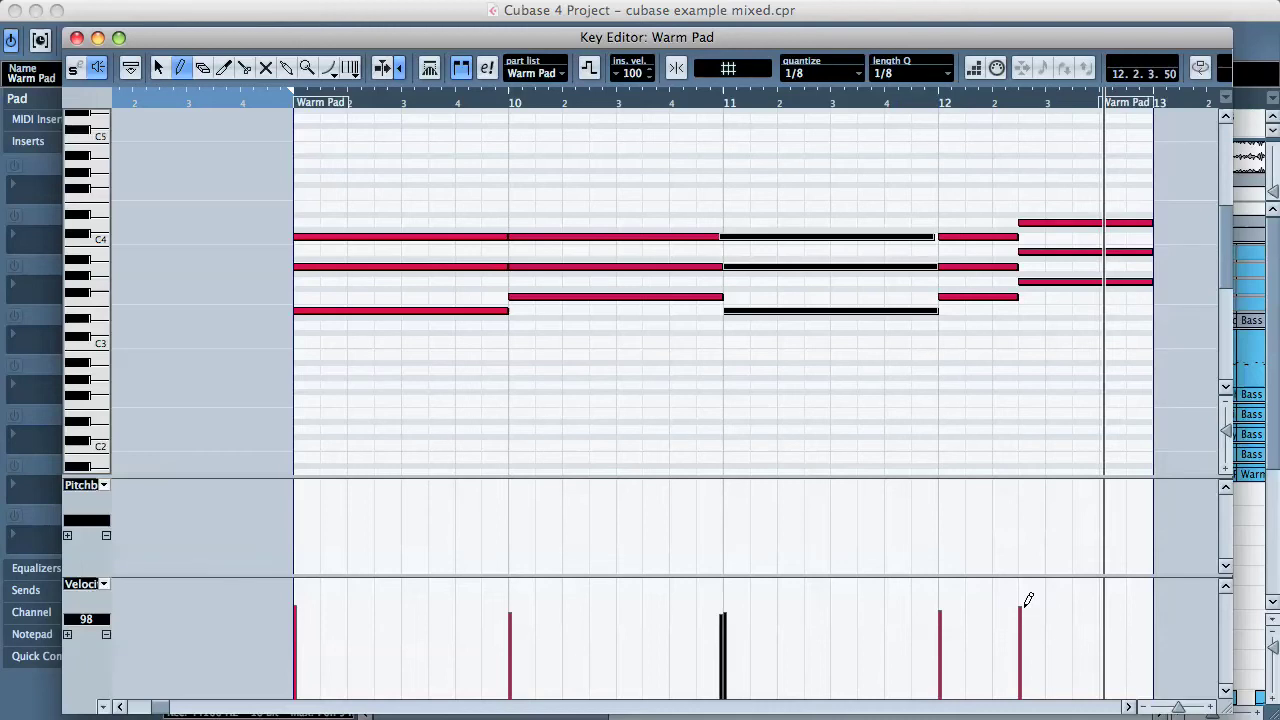
left_click(931, 104)
left_click_drag(930, 104, 885, 108)
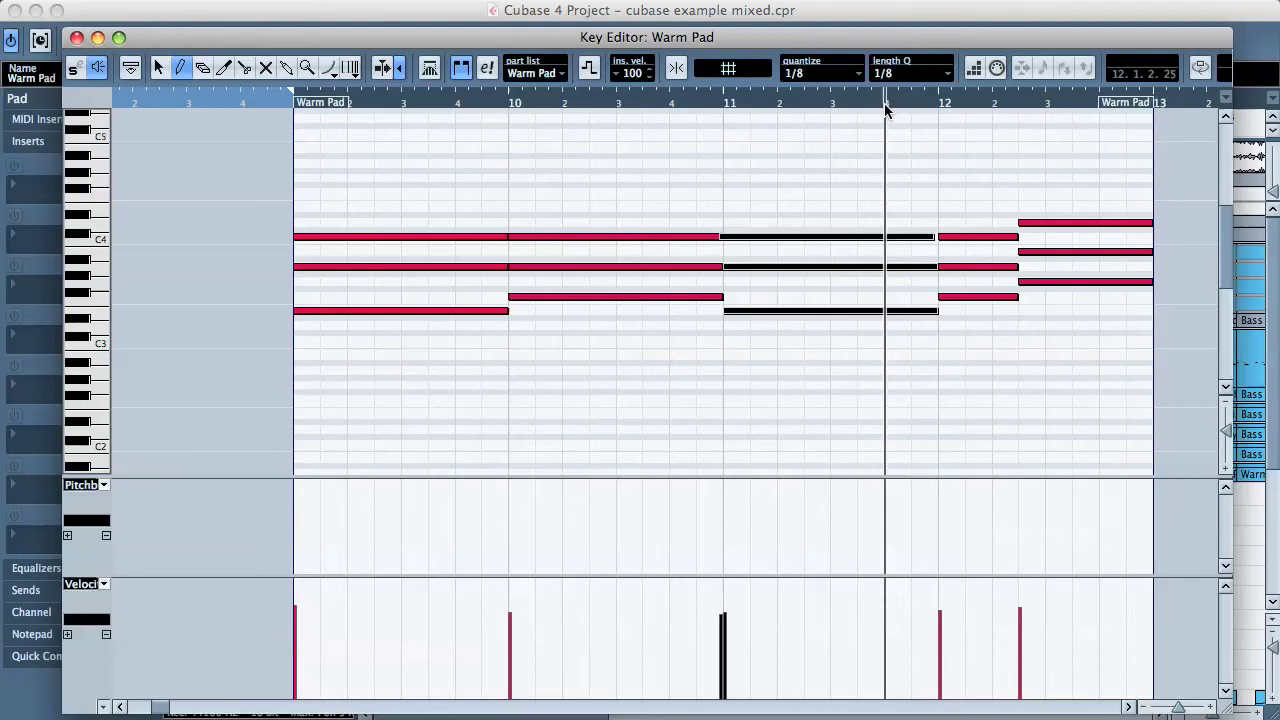
key("space")
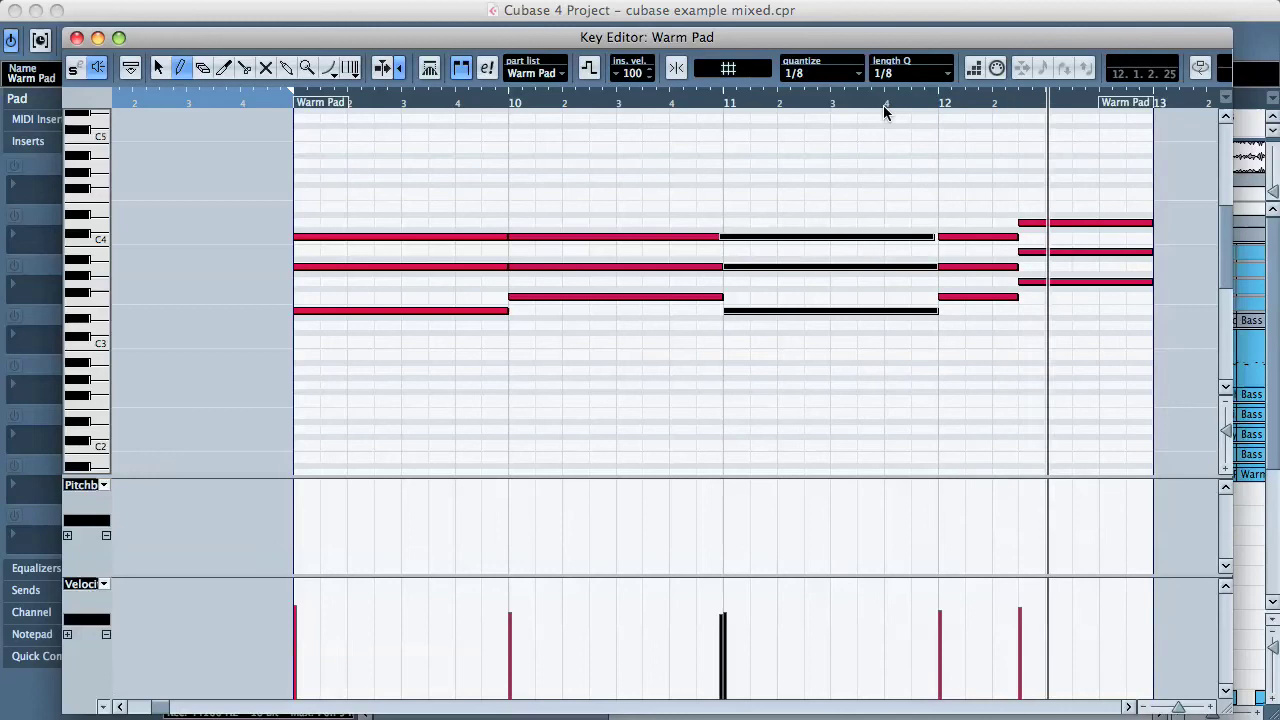
key("space")
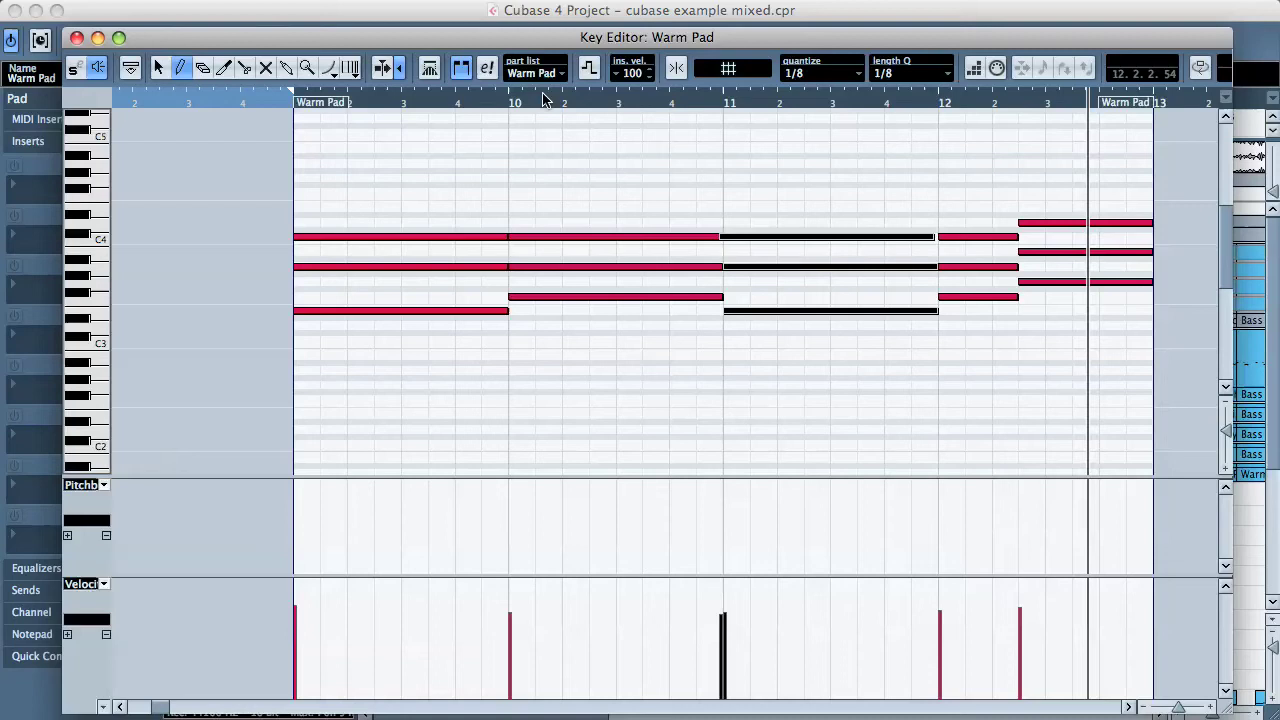
left_click(76, 38)
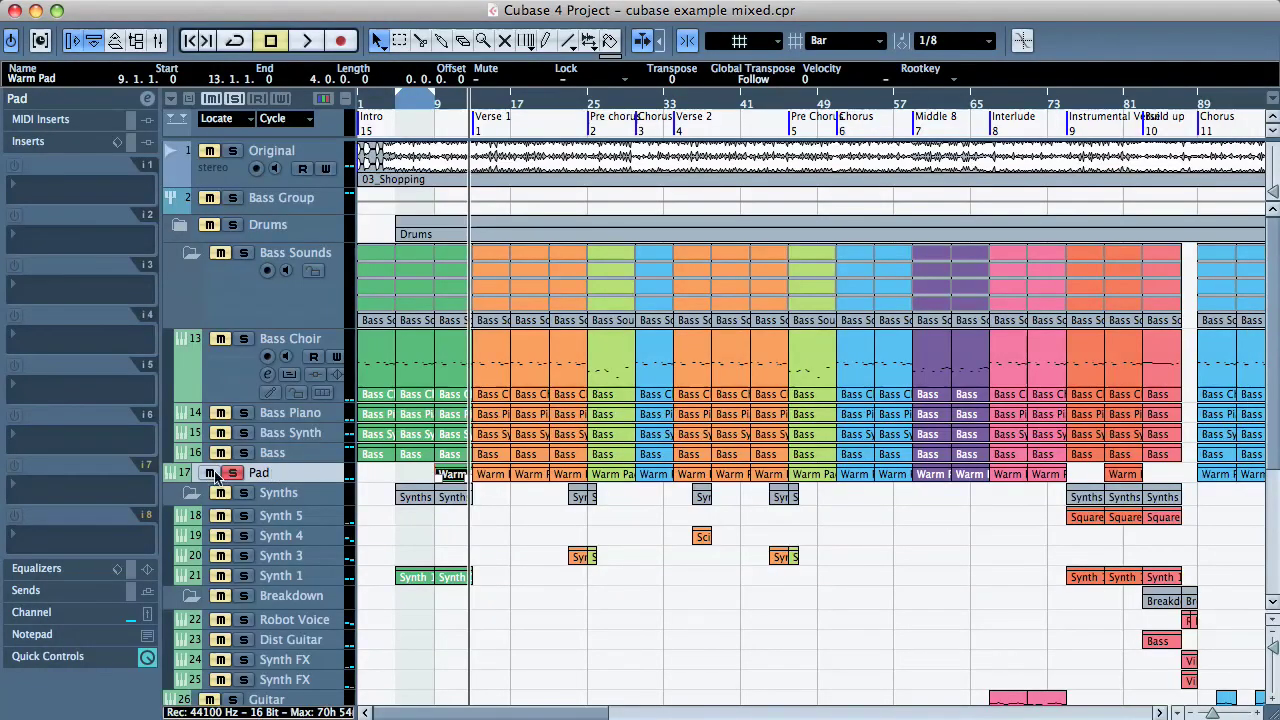
Open the Pad track's HALionOne Voice Pad panel and start playback, moving the panel over the arrangement.
left_click(92, 100)
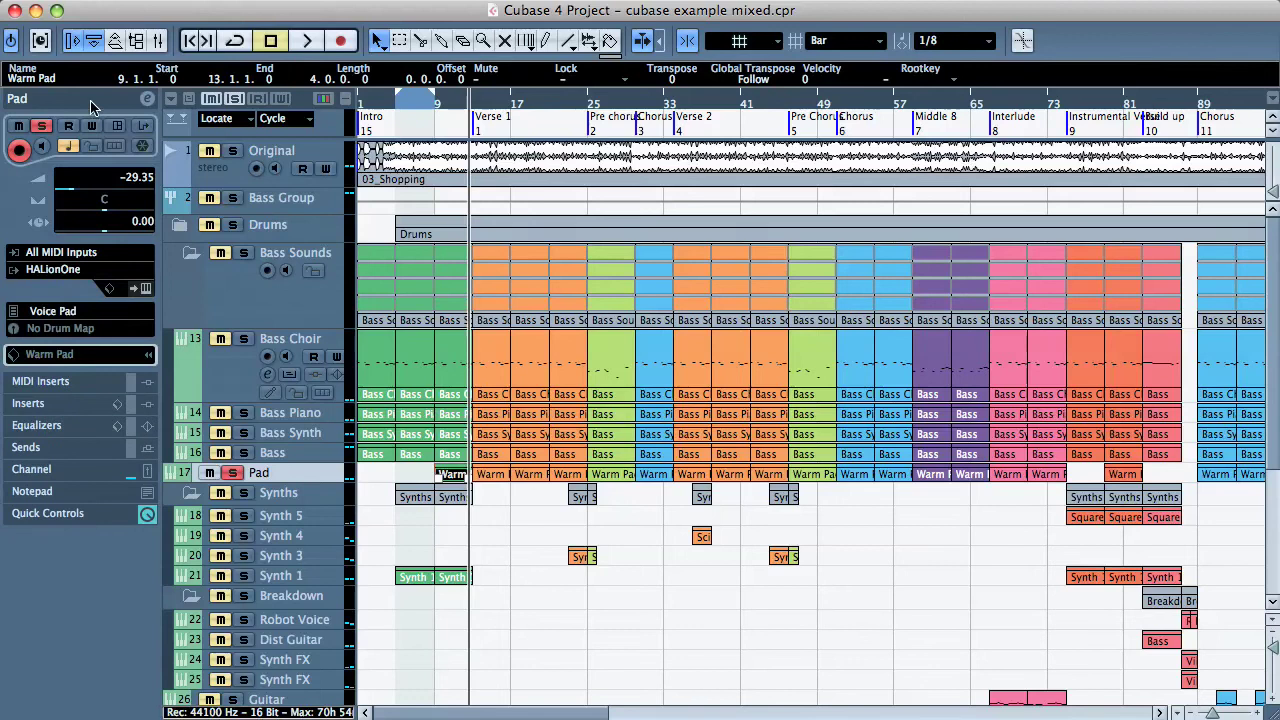
left_click(146, 288)
left_click_drag(768, 380, 815, 598)
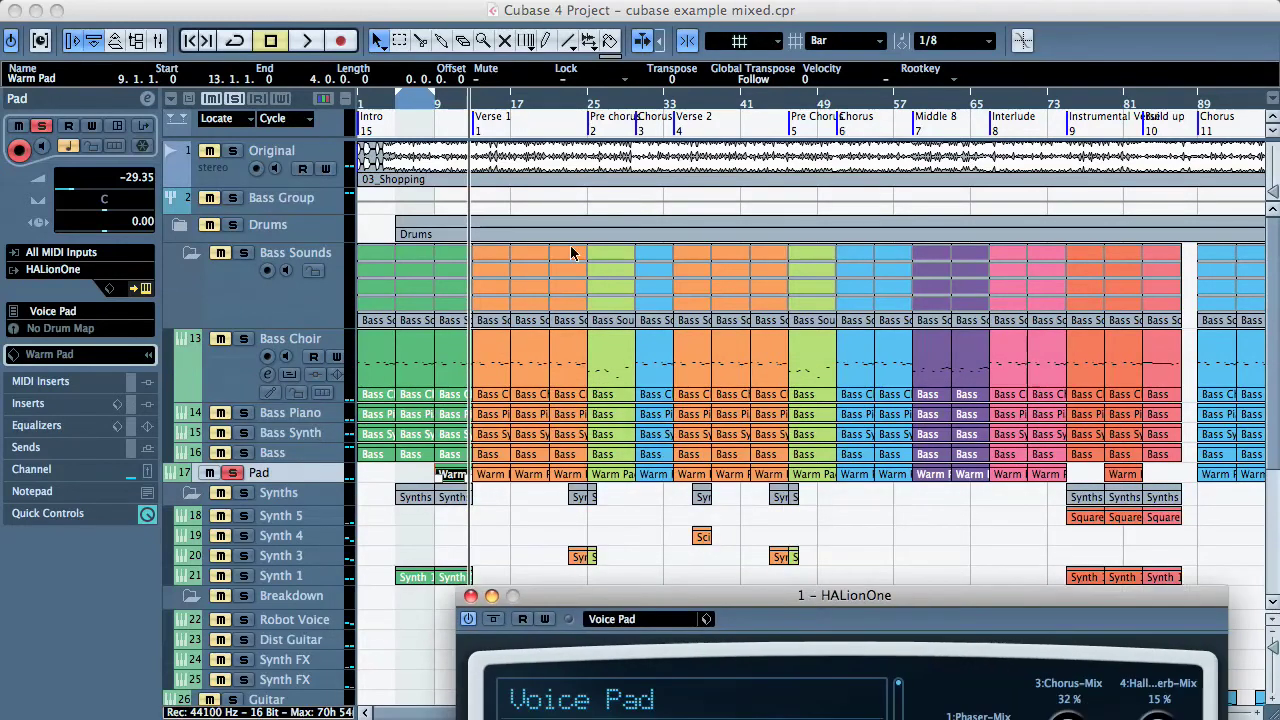
left_click(458, 476)
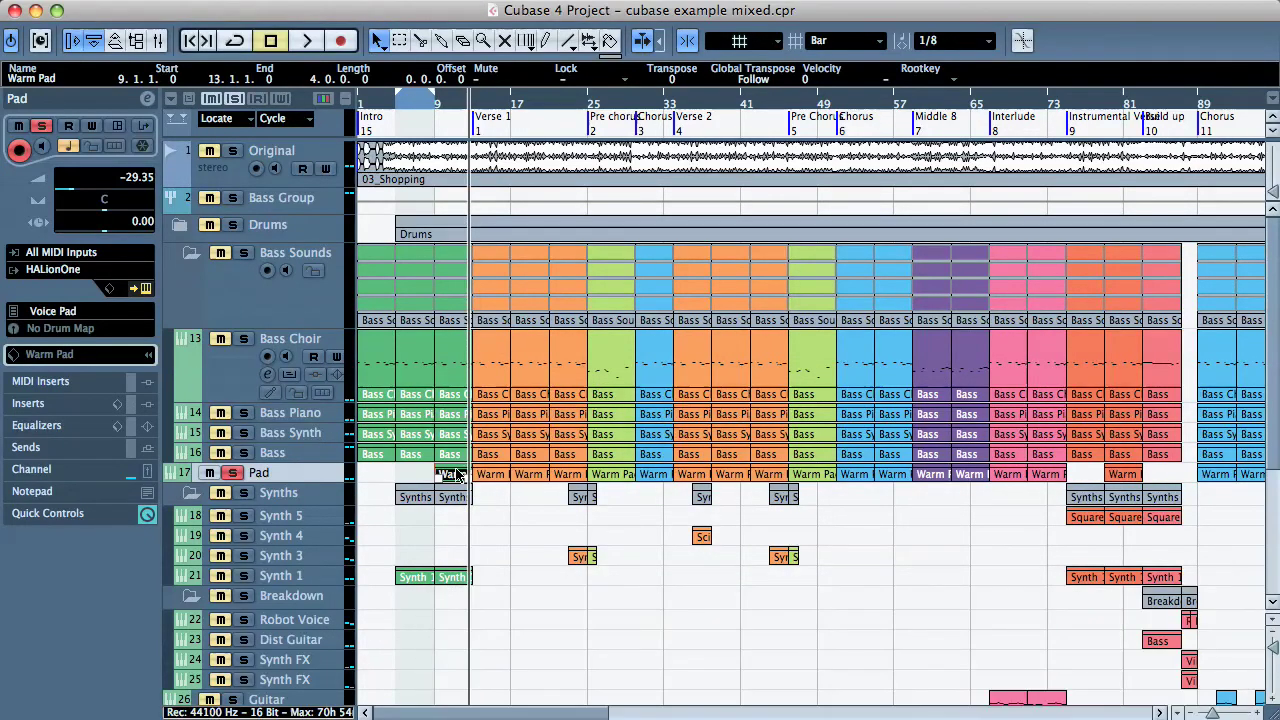
key("space")
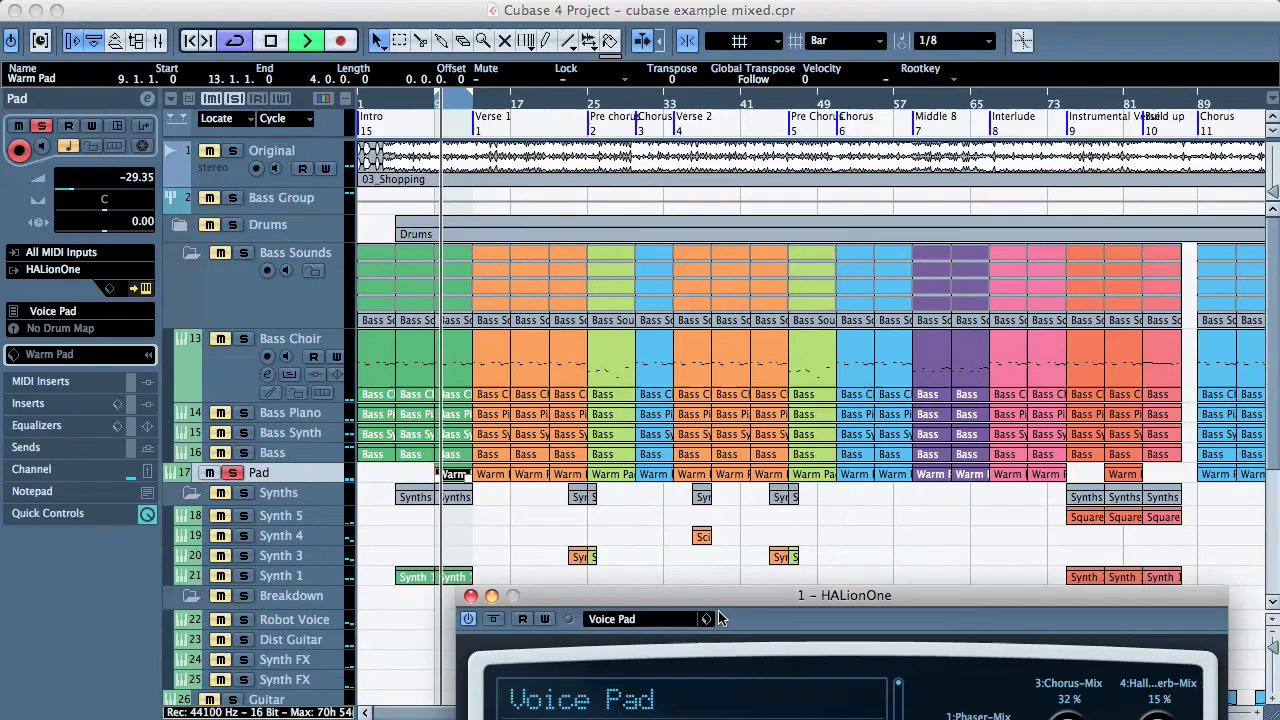
left_click_drag(722, 599, 808, 173)
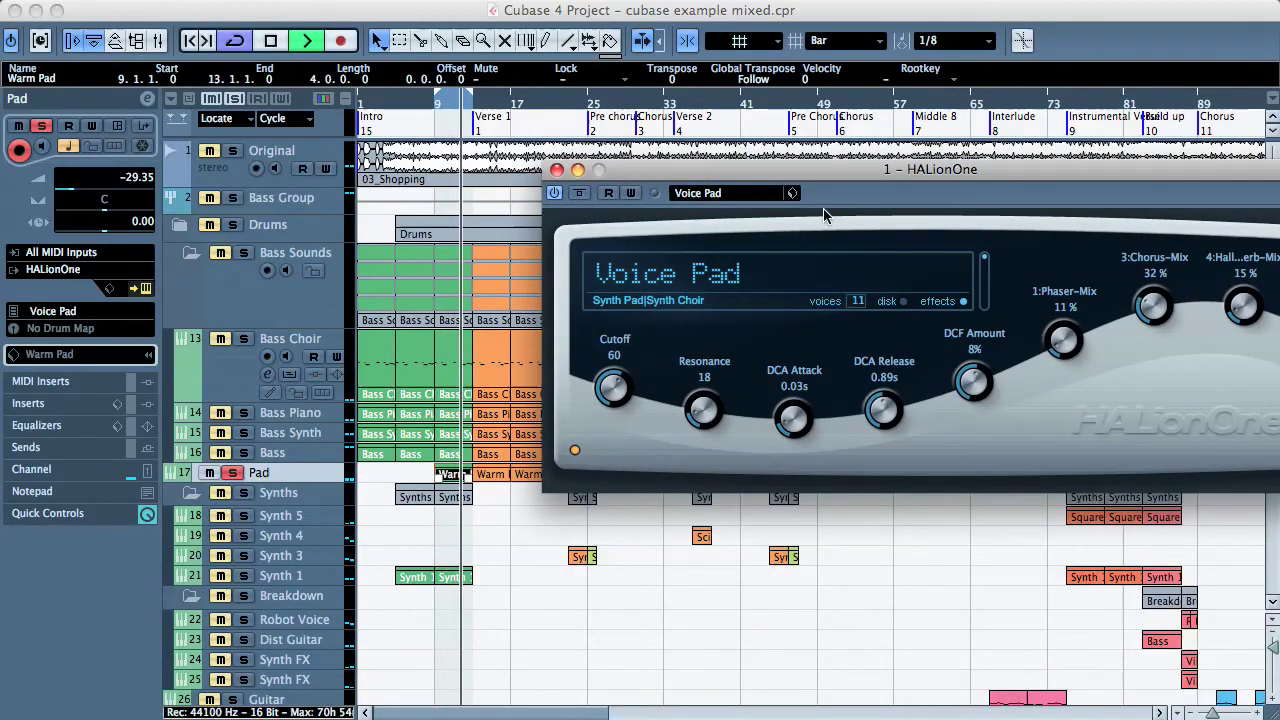
Set the Voice Pad DCA Attack to 1.45s and the DCA Release to 2.03s.
left_click_drag(775, 181, 706, 182)
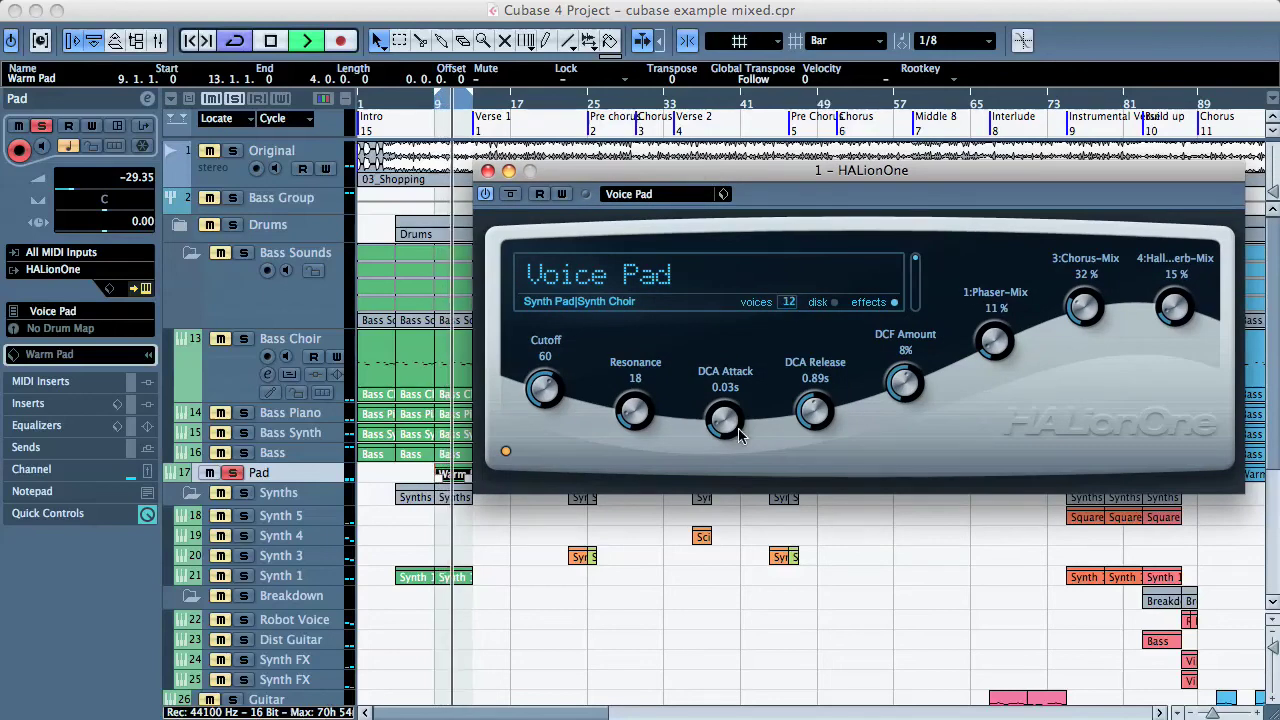
left_click_drag(719, 422, 729, 418)
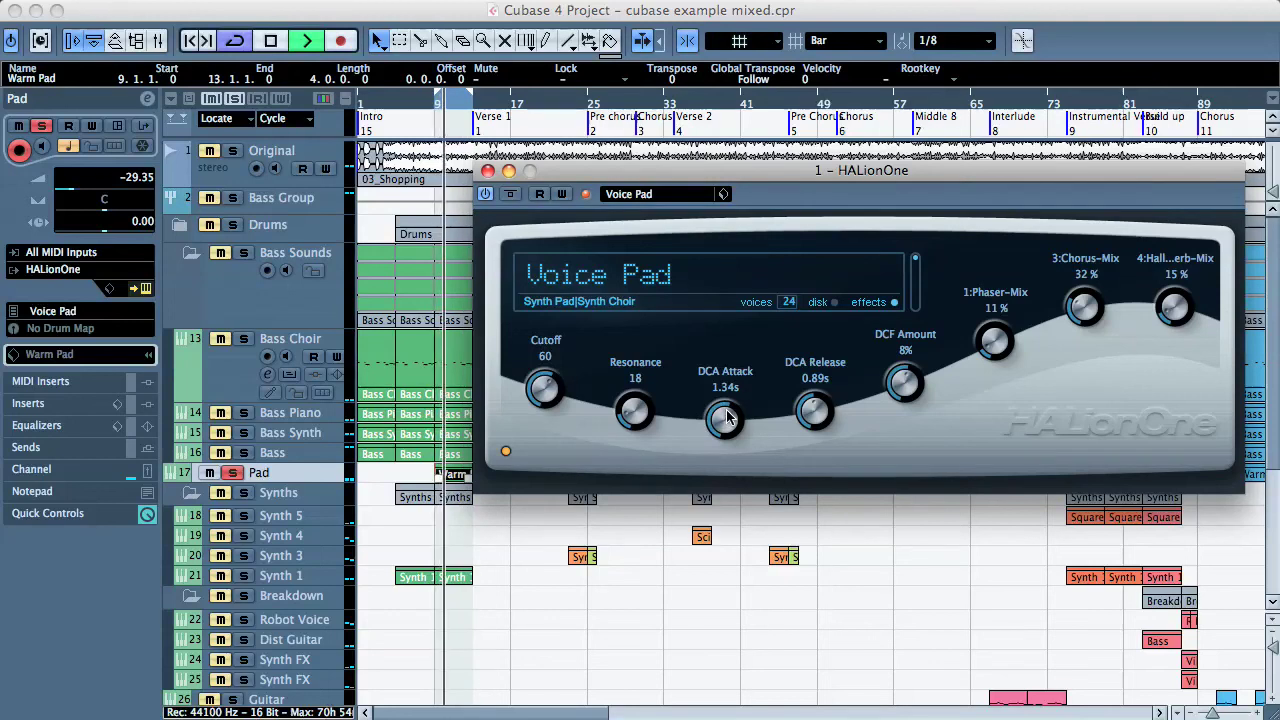
left_click_drag(730, 420, 728, 420)
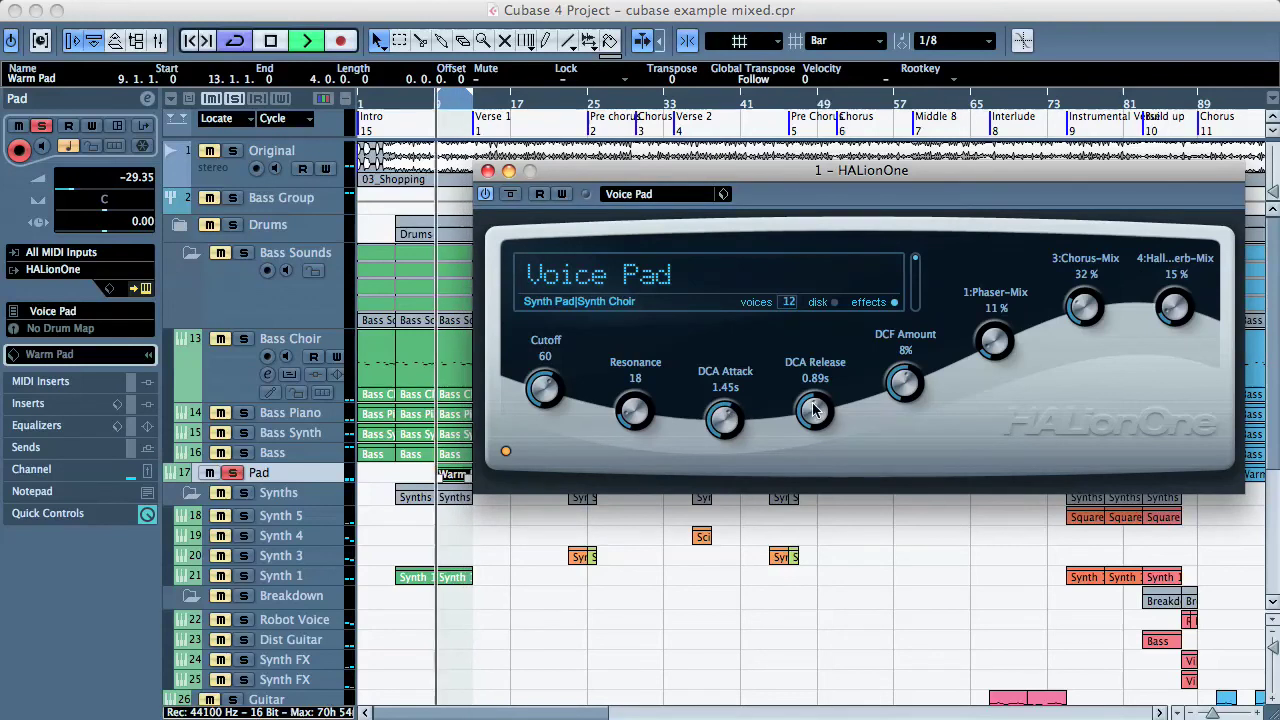
left_click_drag(815, 410, 818, 410)
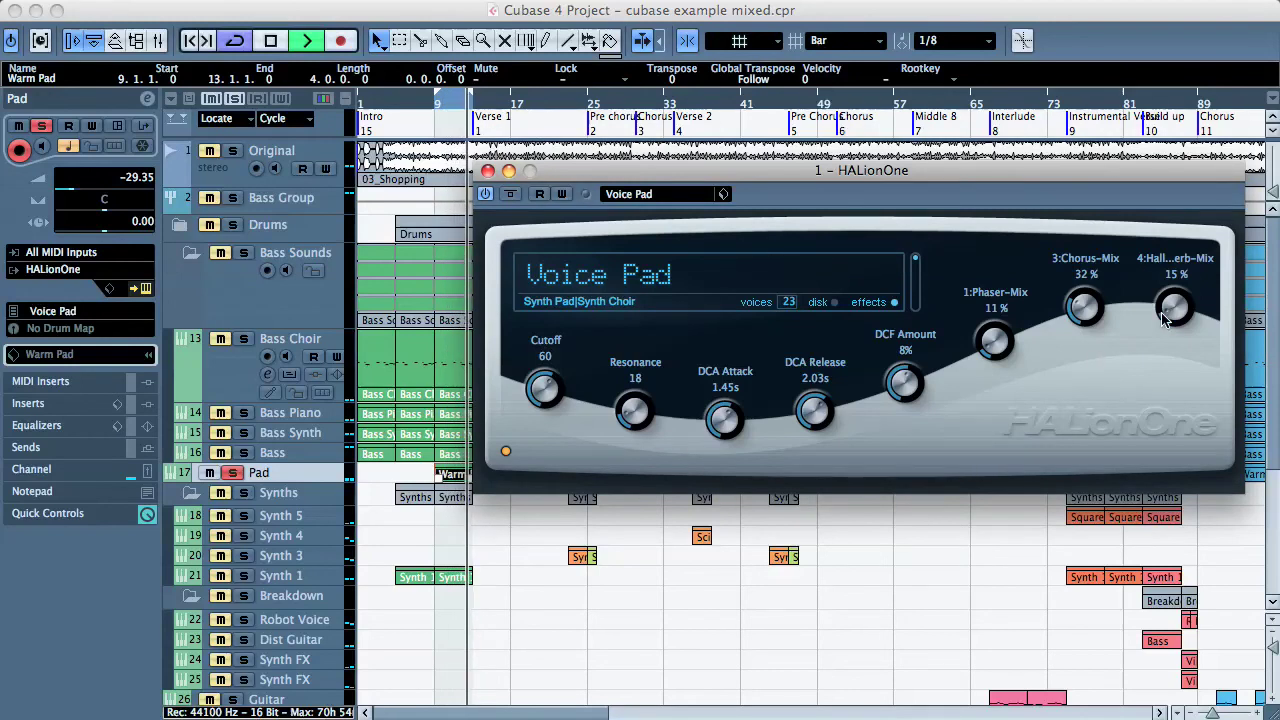
Set HALionOne Hall-Reverb-Mix to 0%, Cutoff to 70 and Resonance to 34.
left_click_drag(1163, 318, 1170, 325)
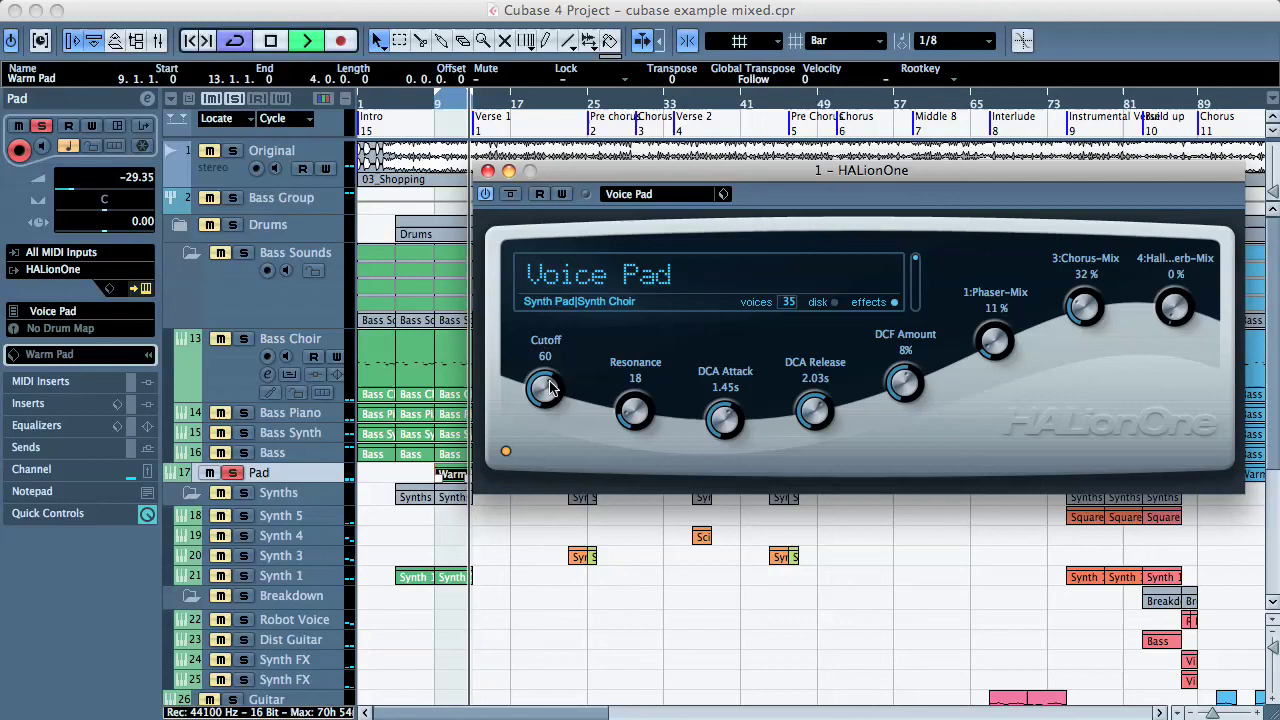
left_click_drag(549, 388, 556, 391)
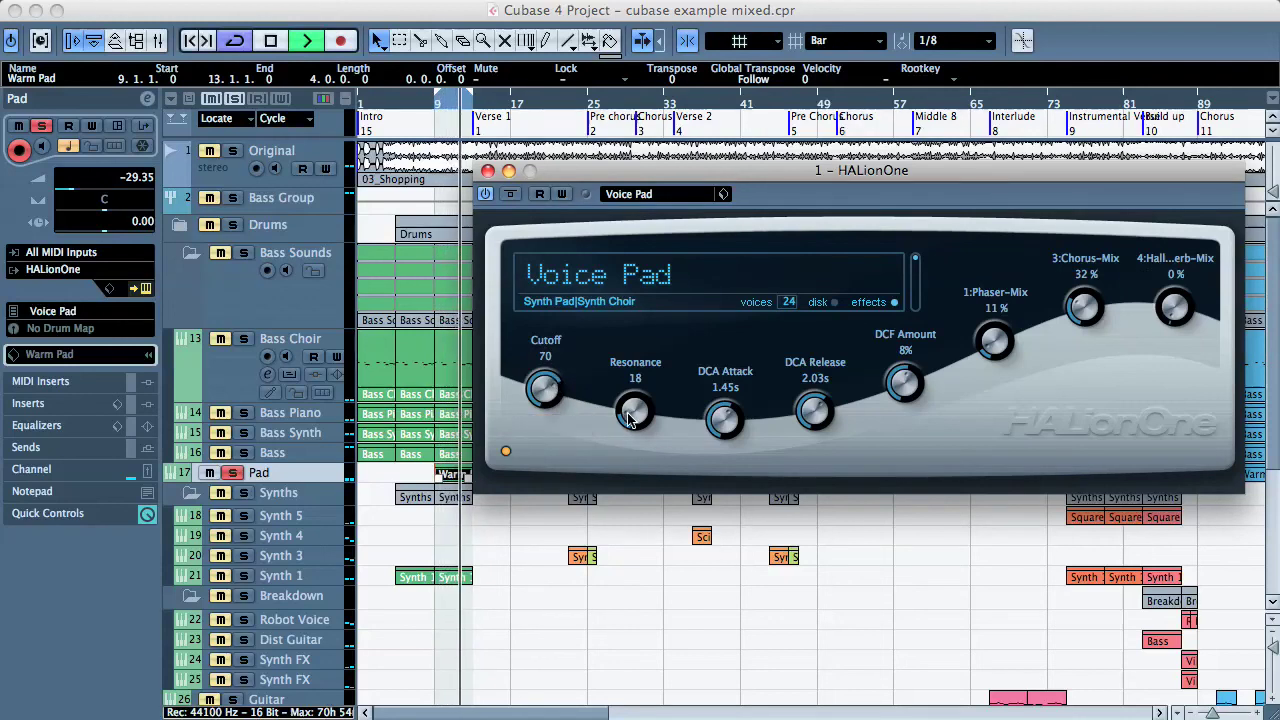
mouse_move(628, 420)
left_mouse_down()
mouse_move(645, 410)
mouse_move(631, 412)
left_mouse_up()
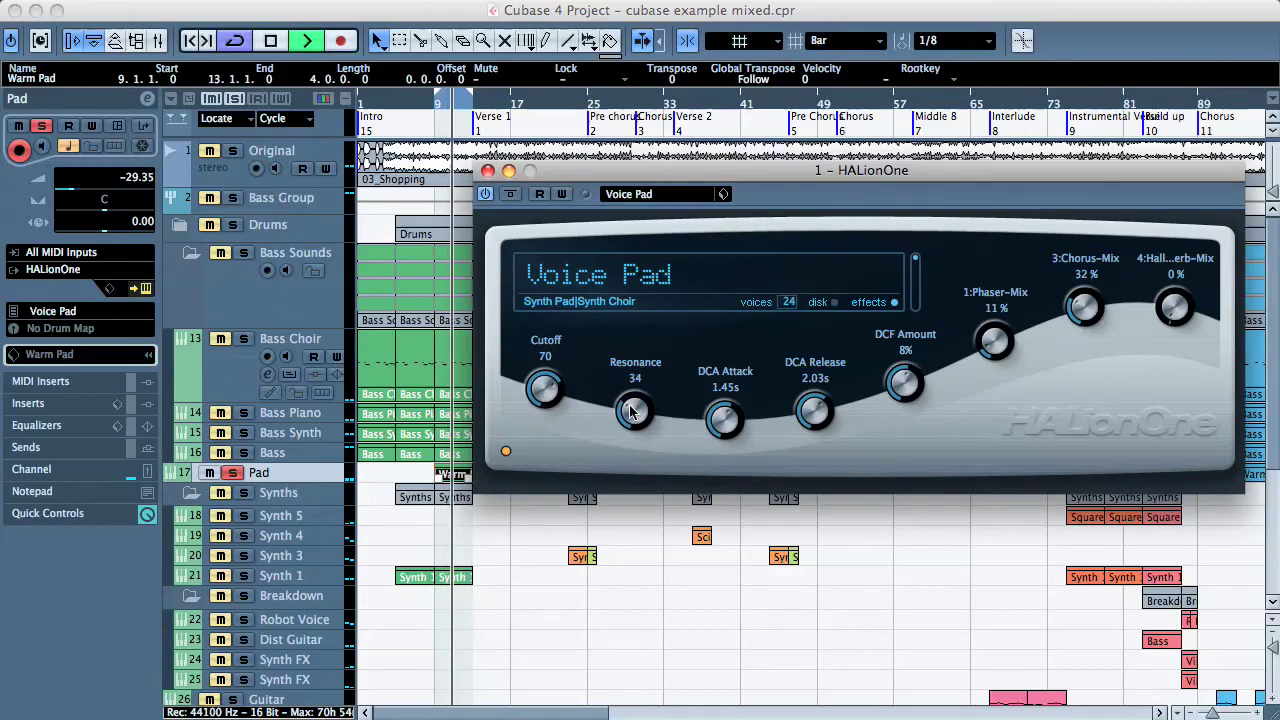
Close HALionOne, unsolo the Pad track, and audition the full mix.
left_click(488, 172)
key("space")
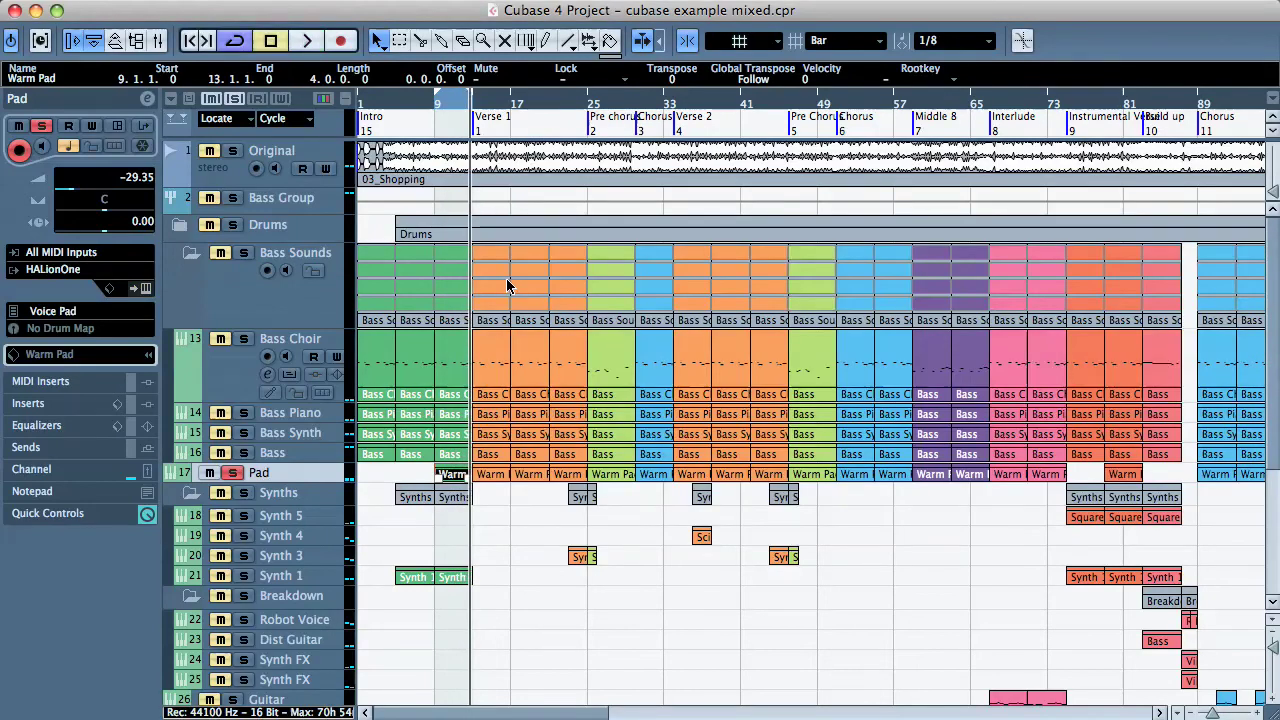
left_click(232, 472)
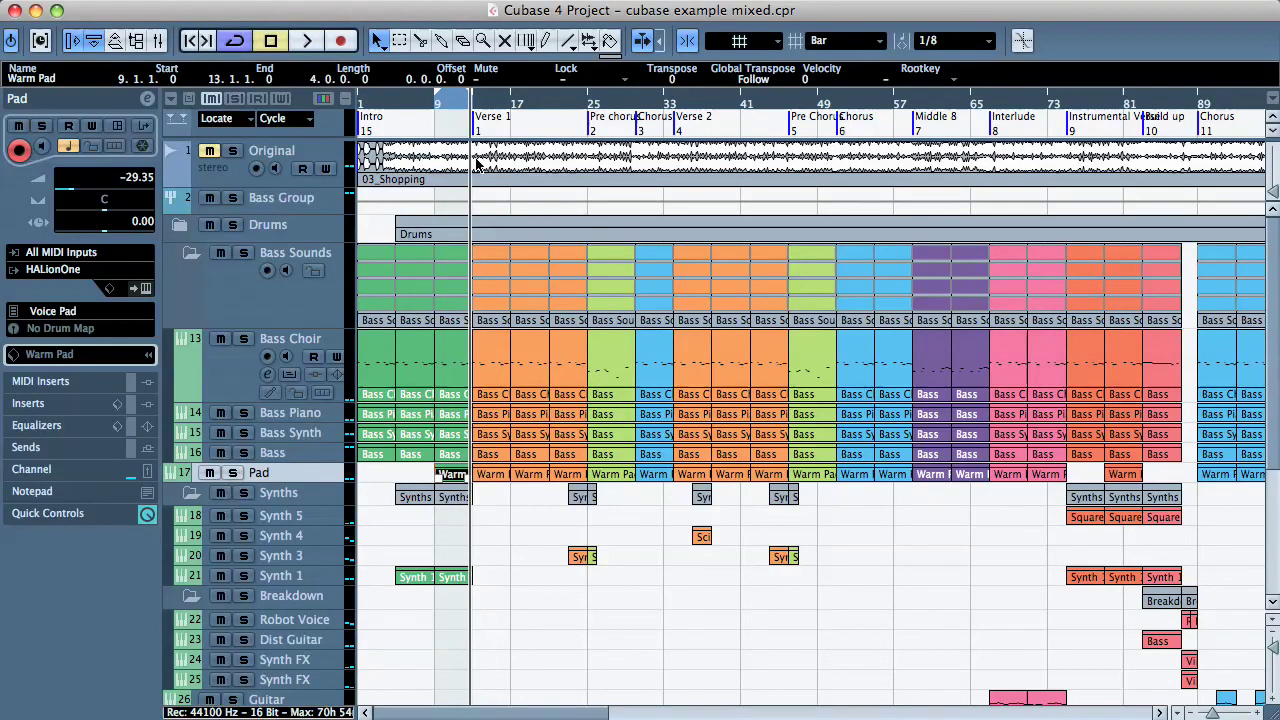
key("space")
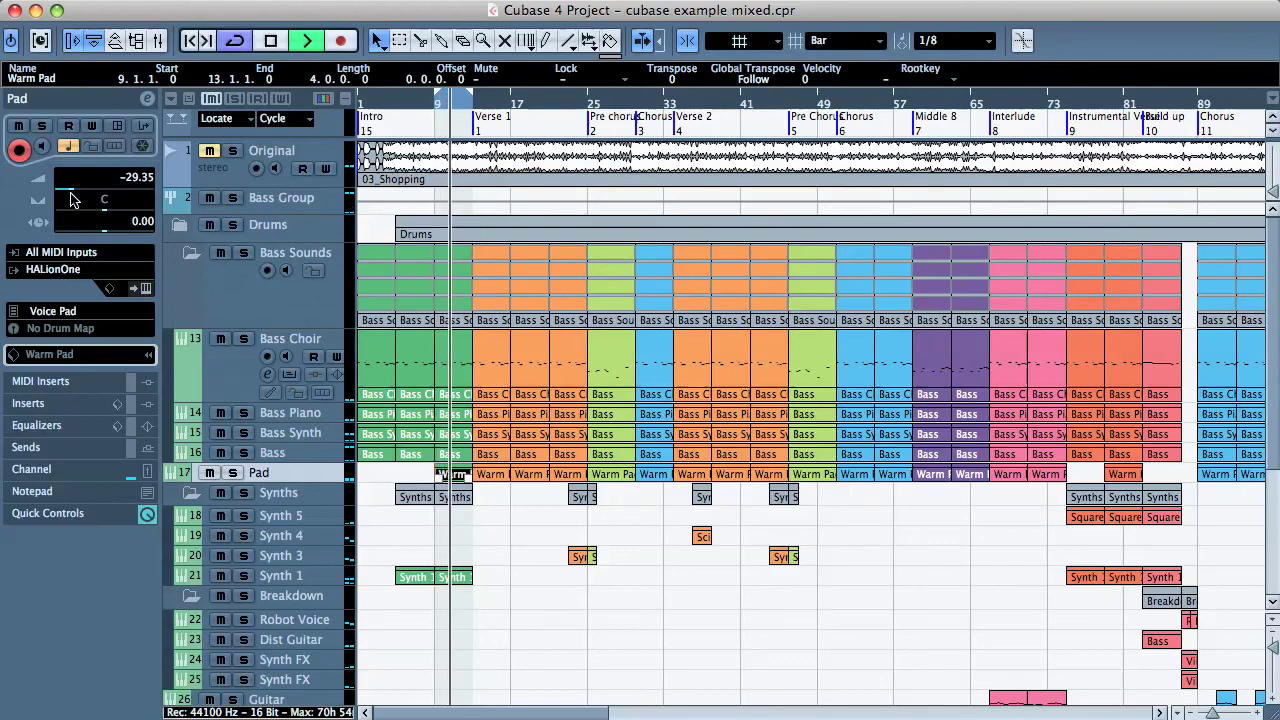
key("space")
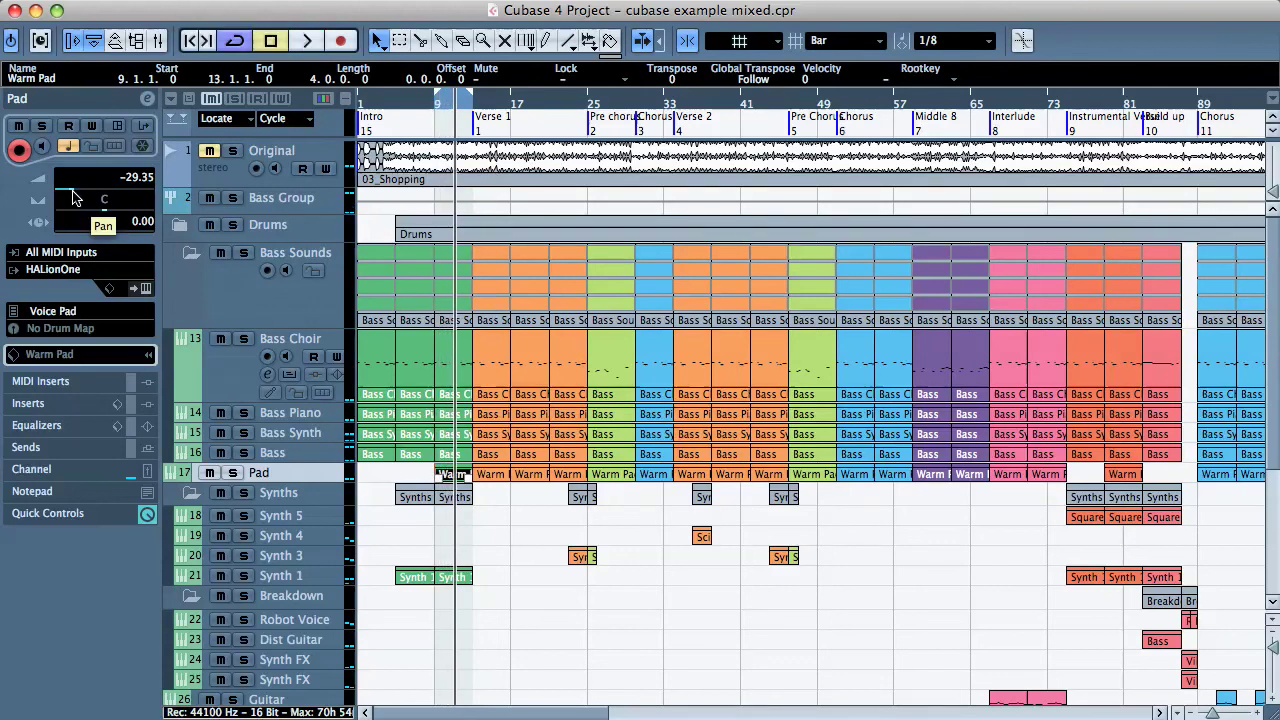
Set the Pad track's Inspector volume to -21.50 dB after trying -18.59, then stop playback.
left_click_drag(72, 197, 84, 197)
key("space")
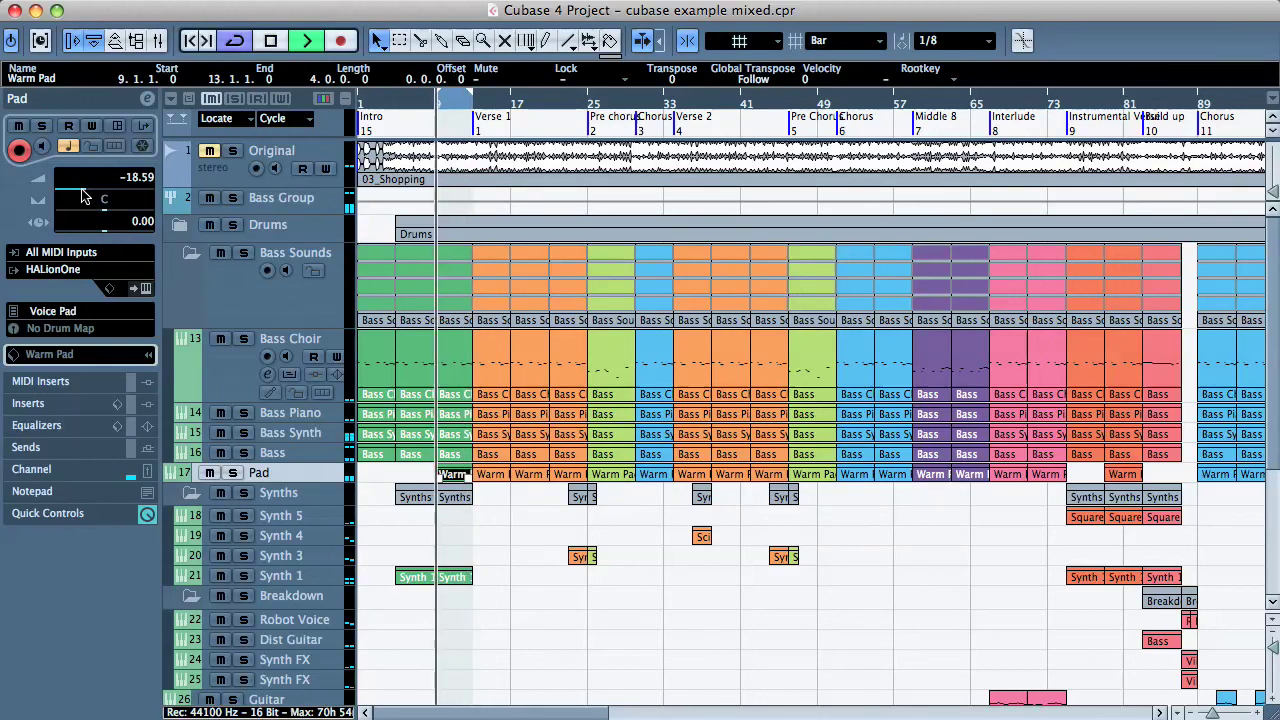
left_click_drag(84, 197, 80, 197)
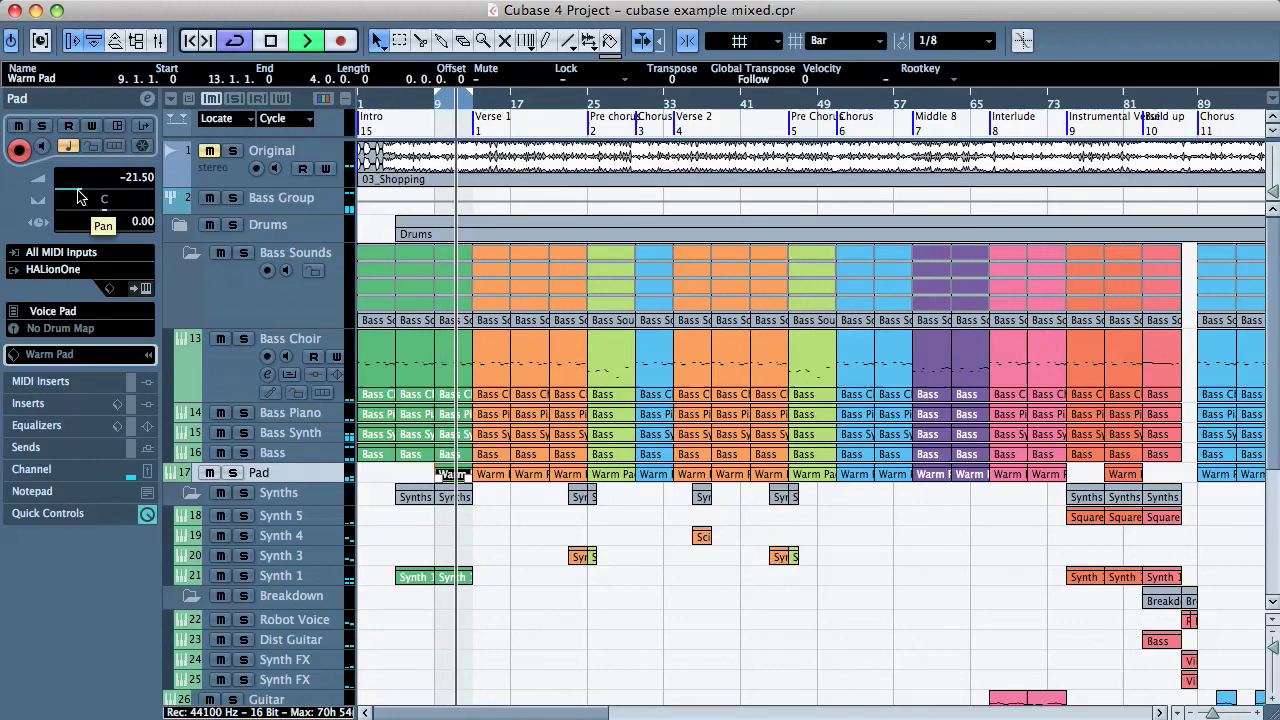
key("space")
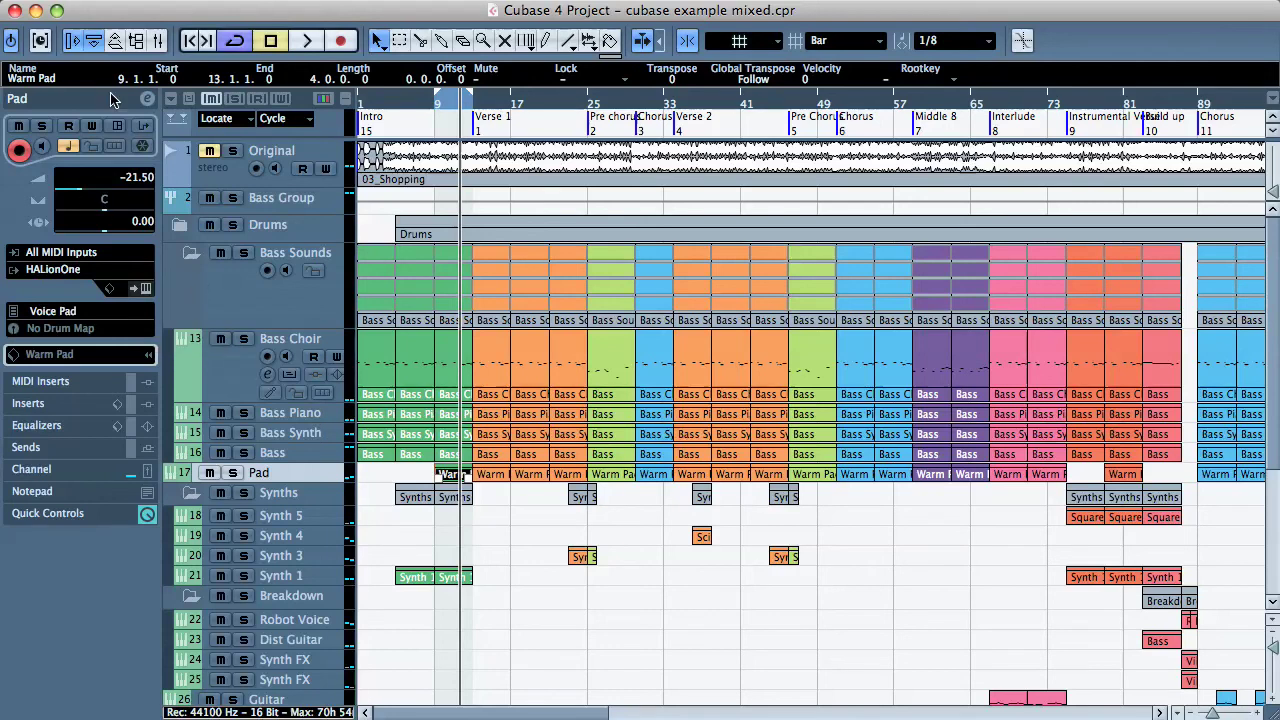
In the Pad channel settings, enable EQ band 3 boosting 2.2 dB at 2203 Hz, Q 0.2.
left_click(147, 98)
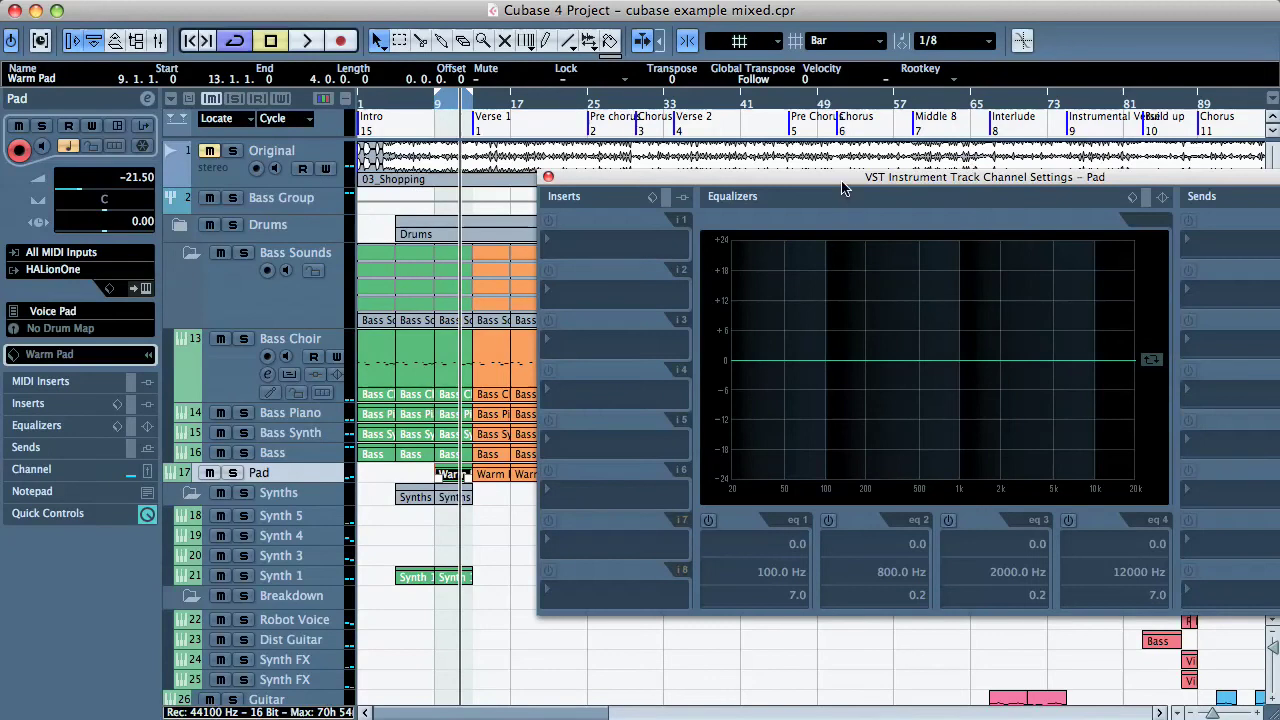
left_click_drag(843, 187, 593, 196)
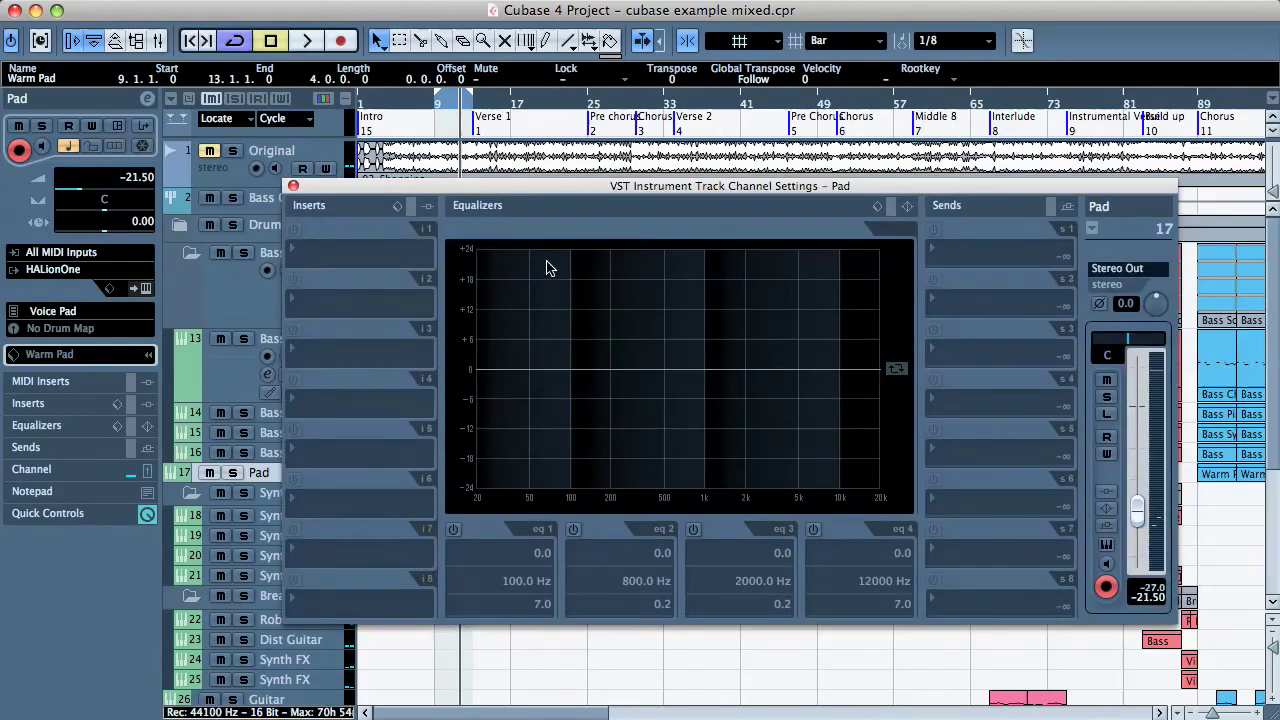
key("space")
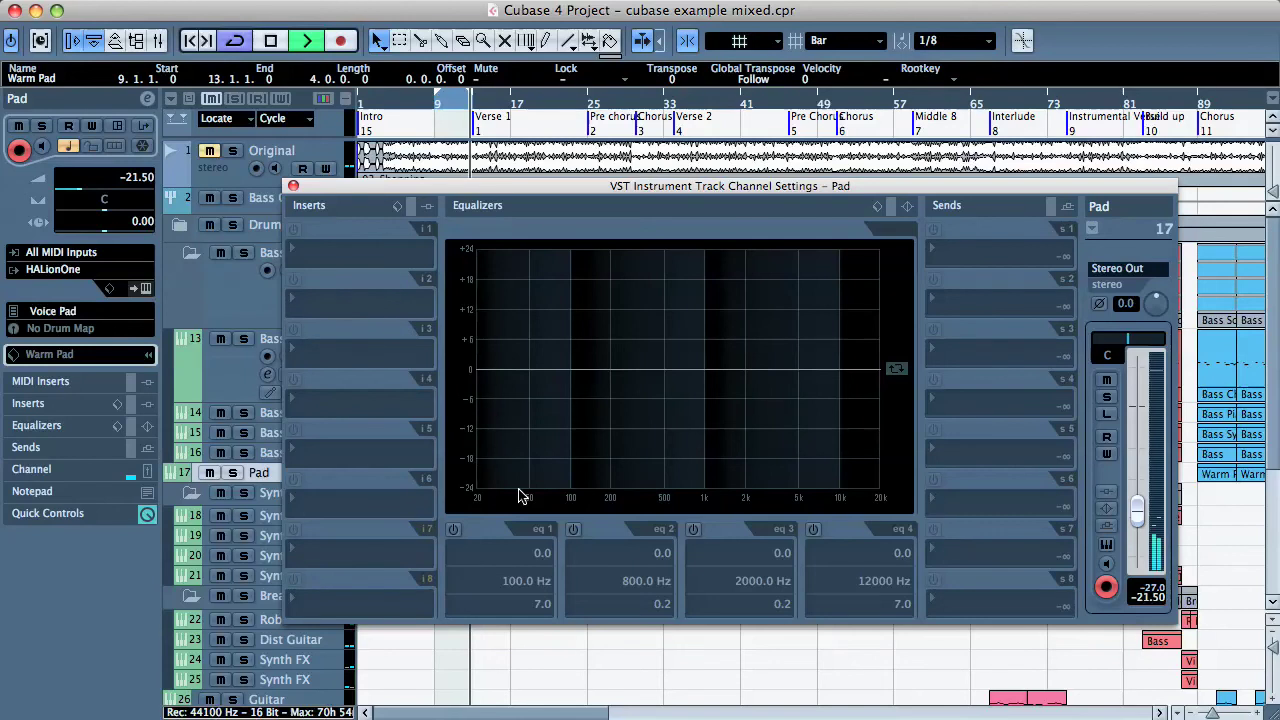
left_click(693, 530)
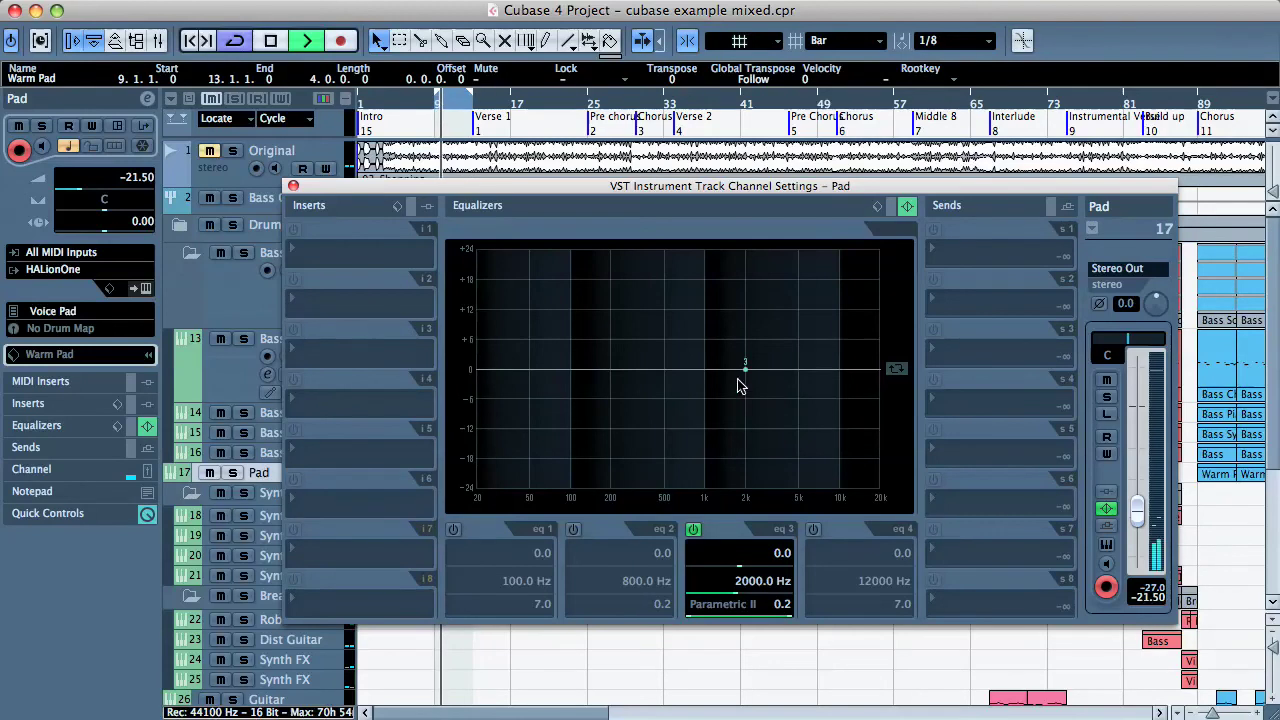
left_click_drag(745, 370, 746, 341)
key("space")
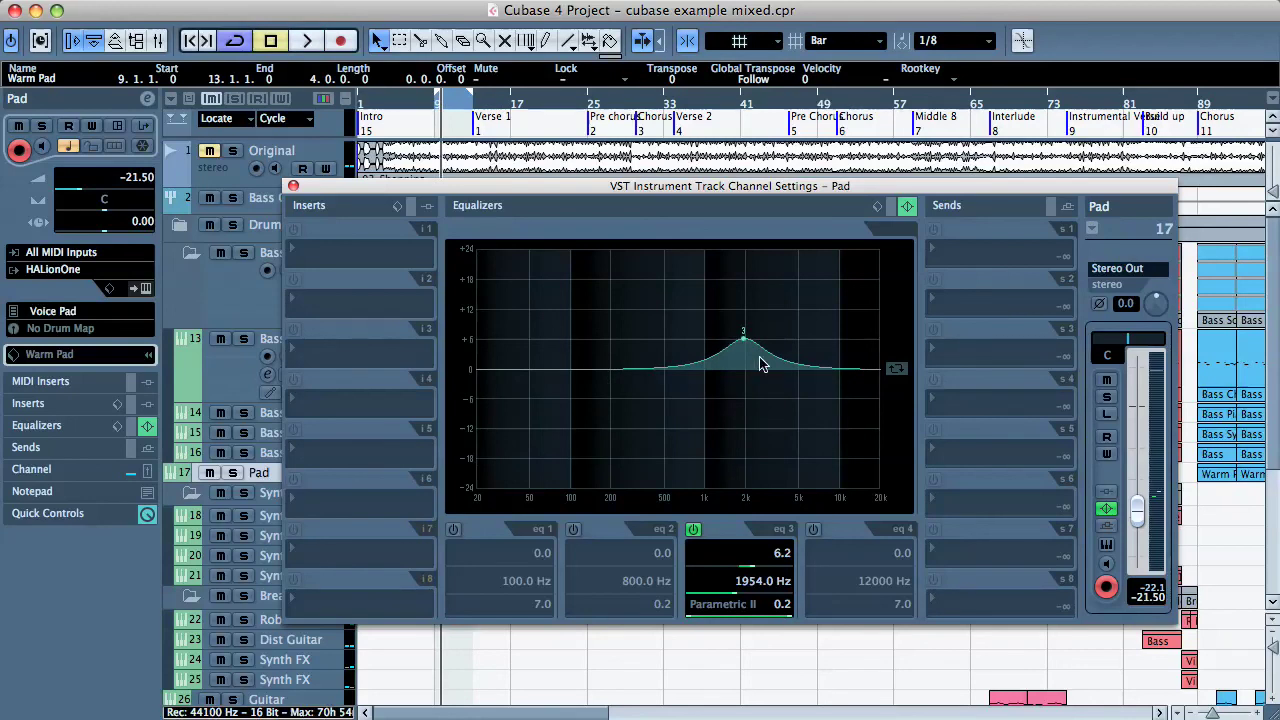
left_click_drag(745, 339, 752, 362)
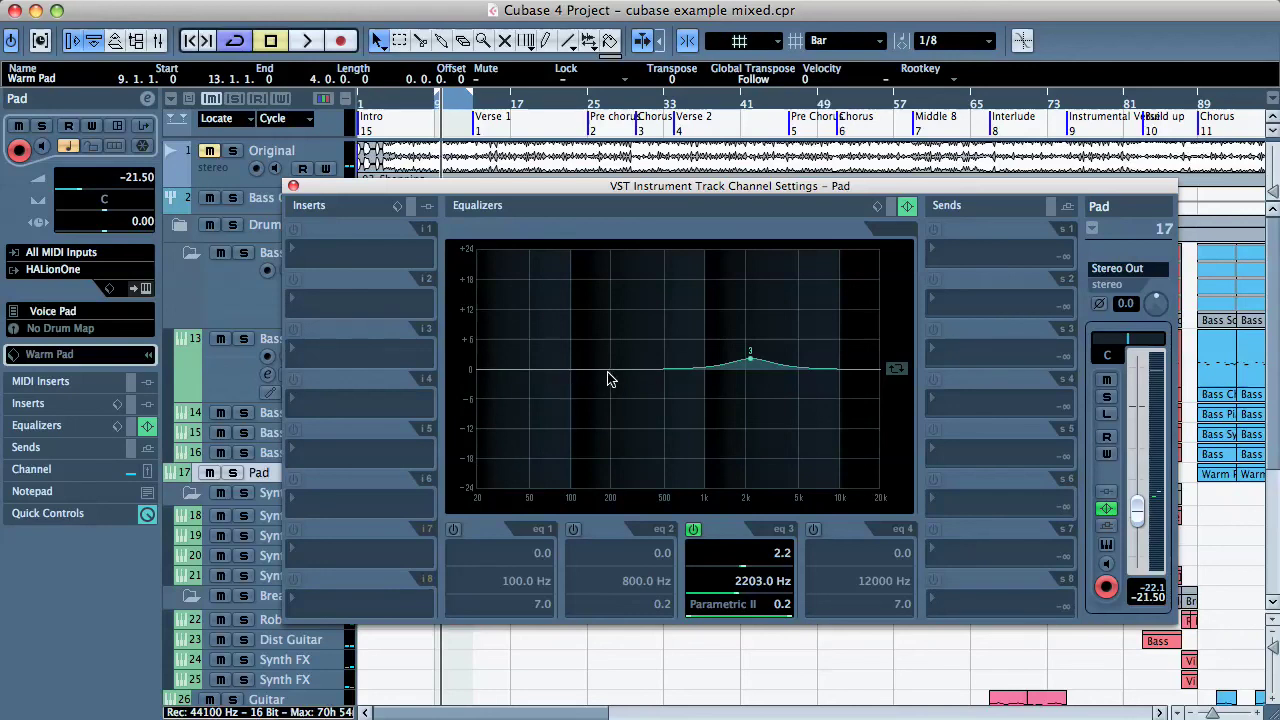
Leave EQ band 1 off and enable EQ band 2 around 273 Hz, auditioning it.
left_click(614, 378)
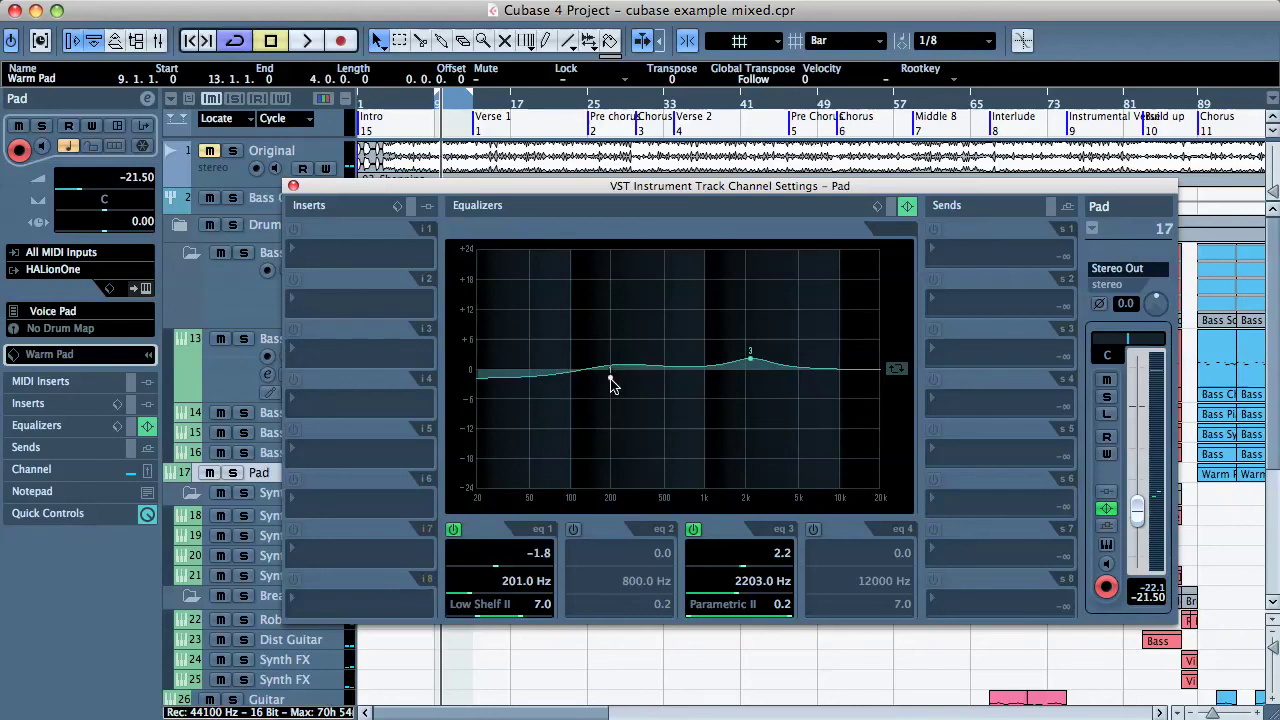
left_click(455, 529)
left_click(574, 530)
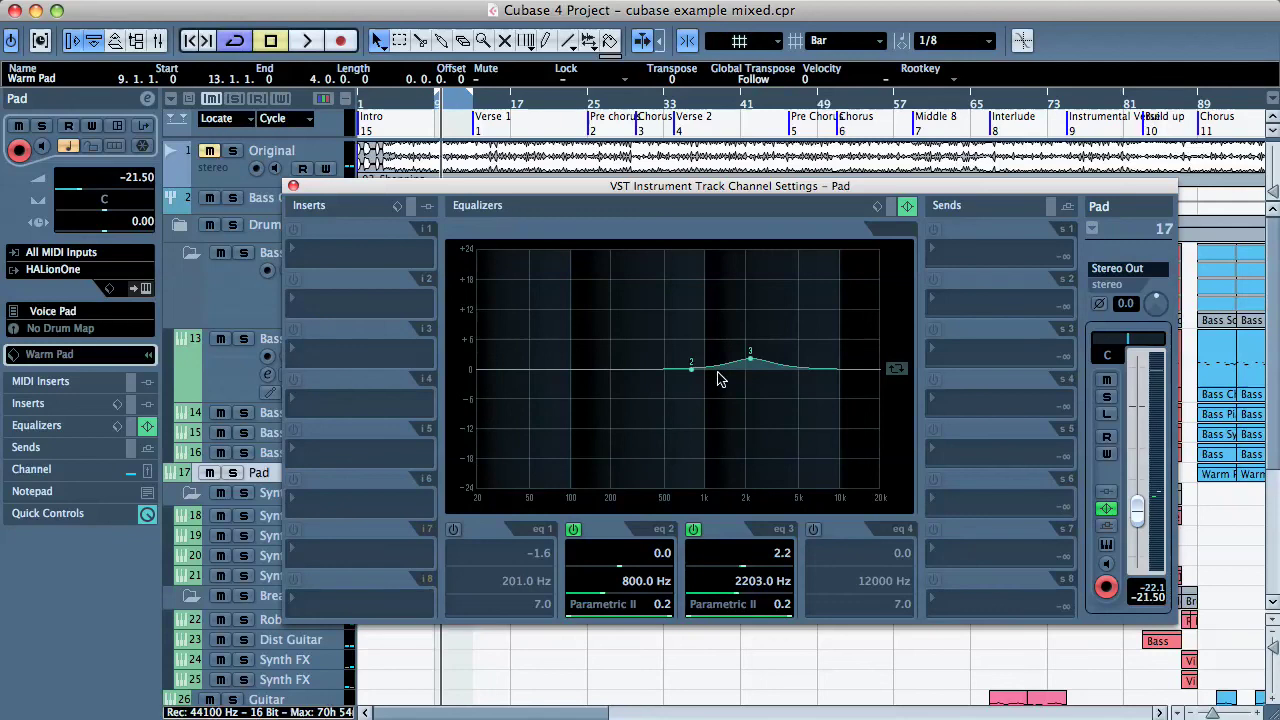
left_click_drag(693, 371, 640, 318)
key("space")
key("space")
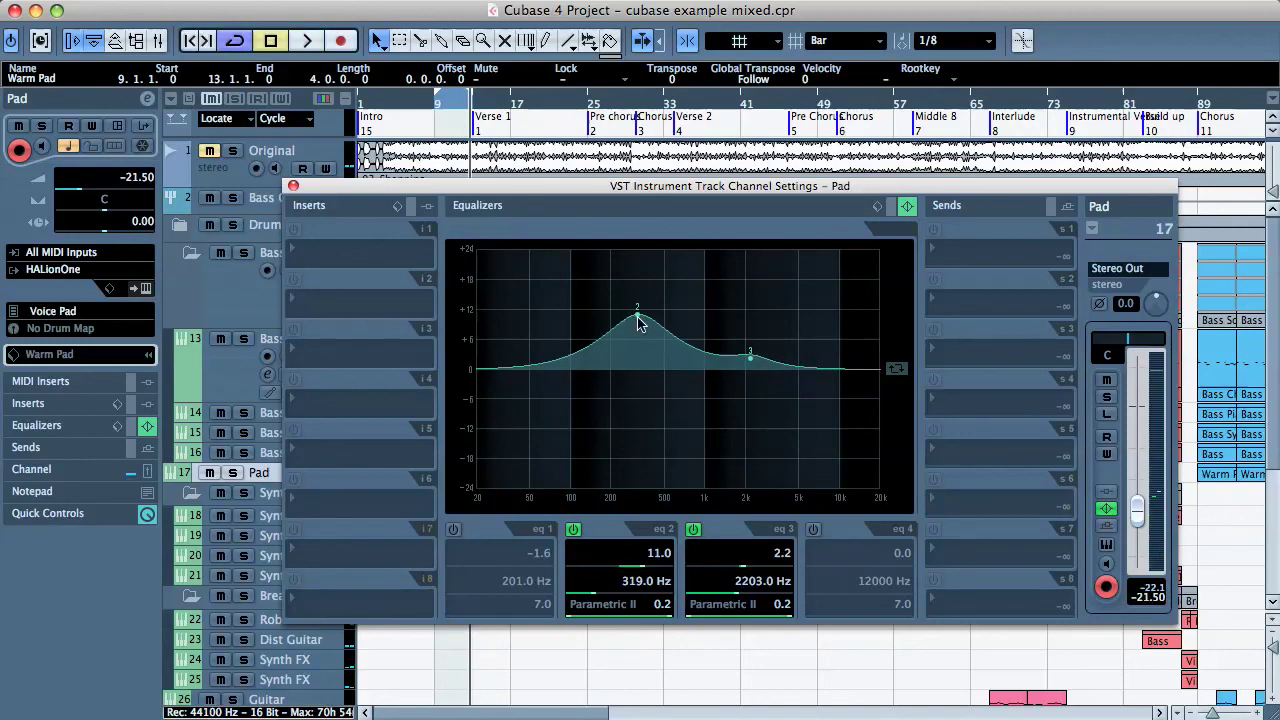
key("space")
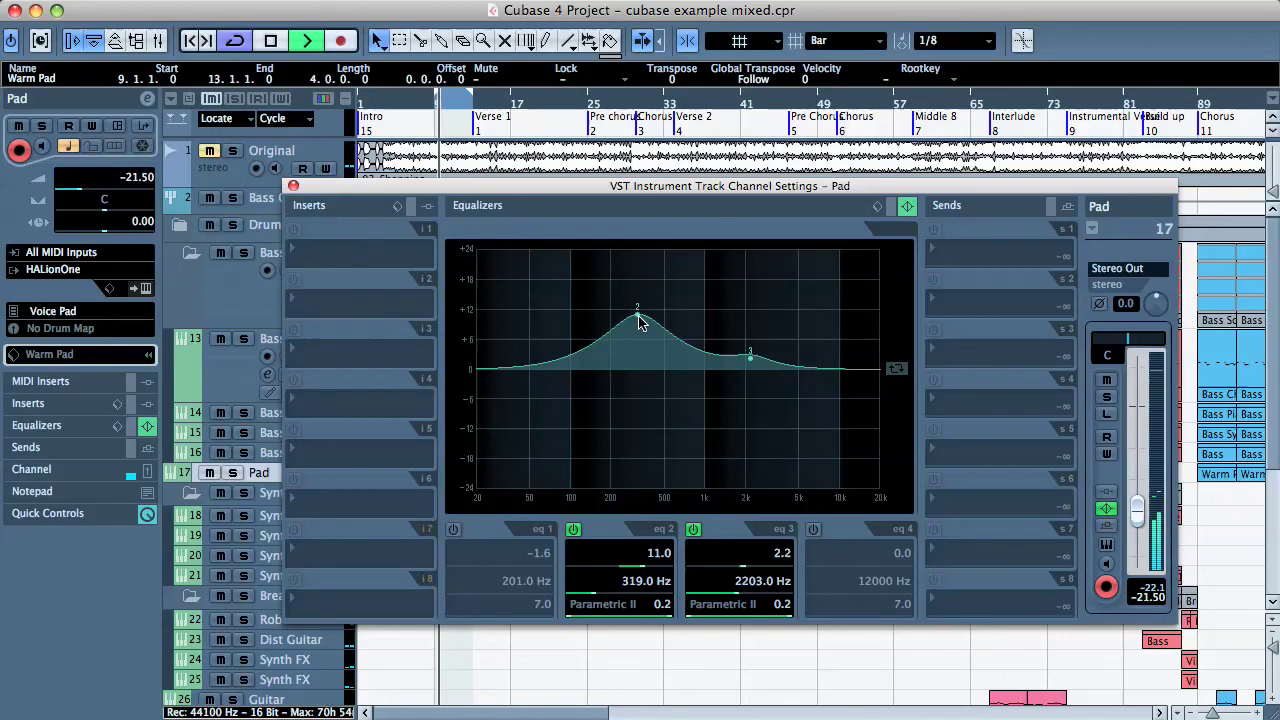
key("space")
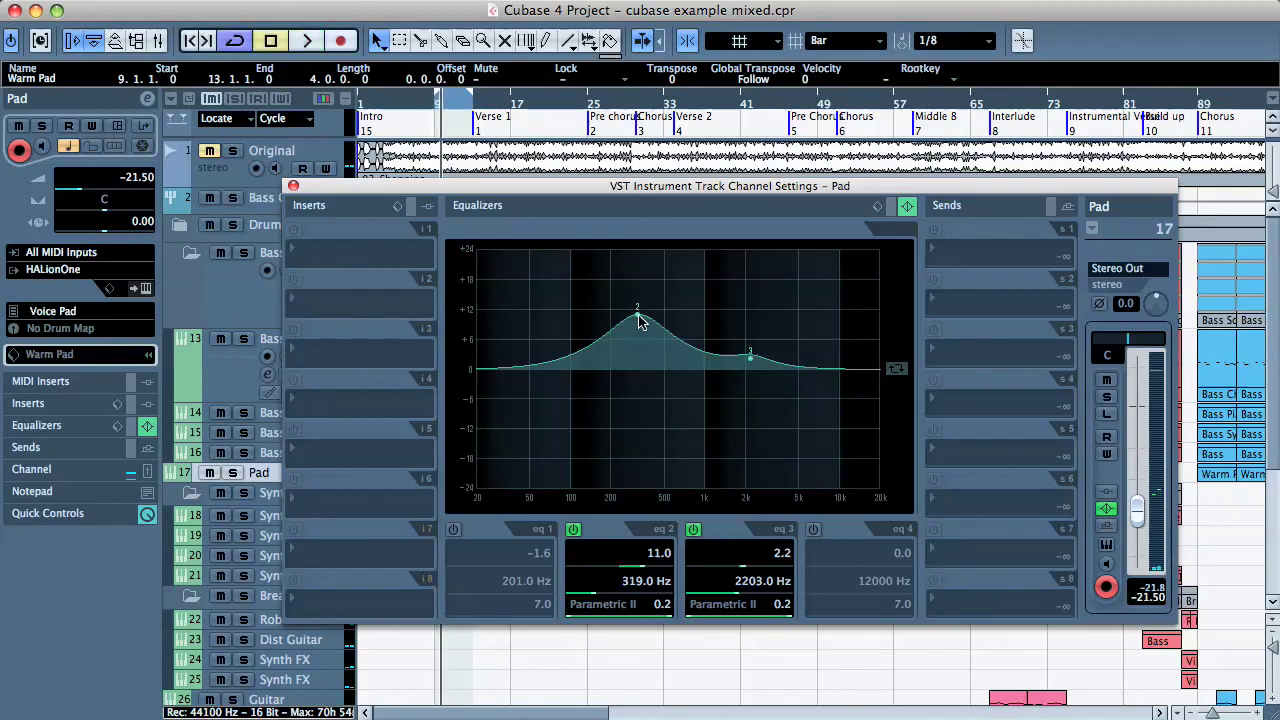
Turn EQ band 2 into a cut of about 7 dB centred near 319 Hz.
left_click_drag(640, 320, 632, 410)
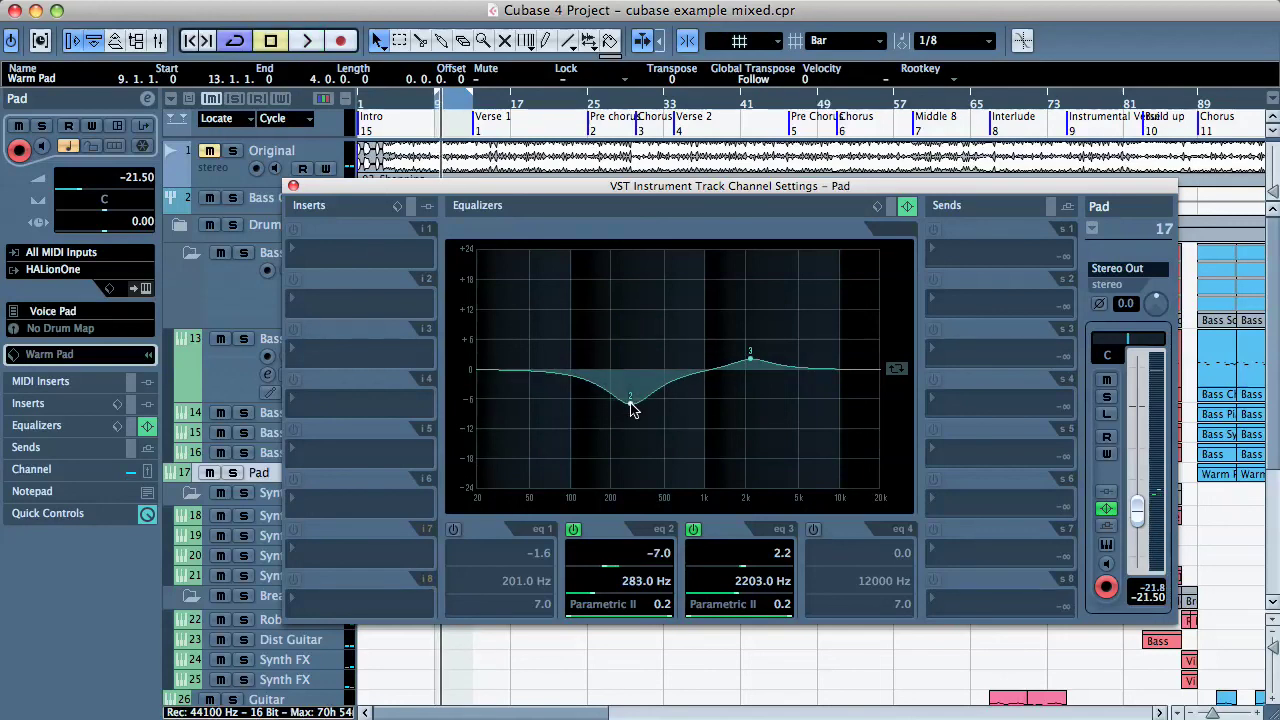
key("space")
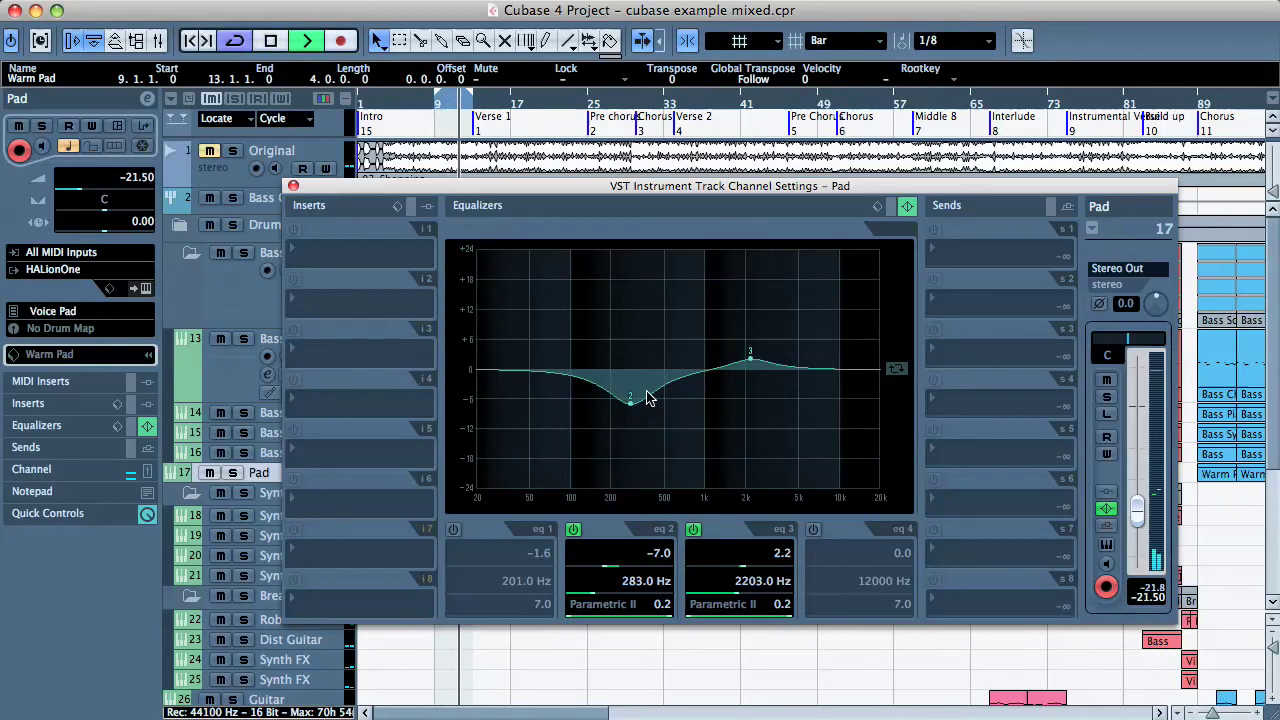
key("space")
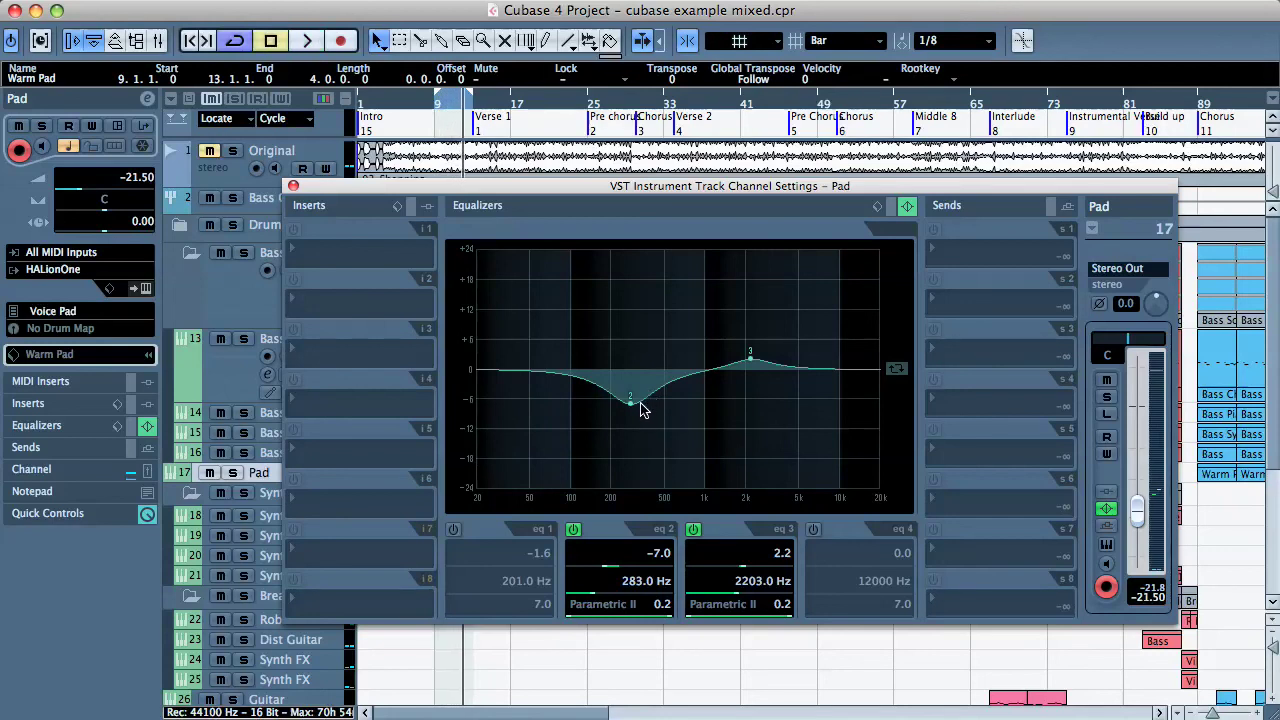
left_click_drag(632, 409, 640, 414)
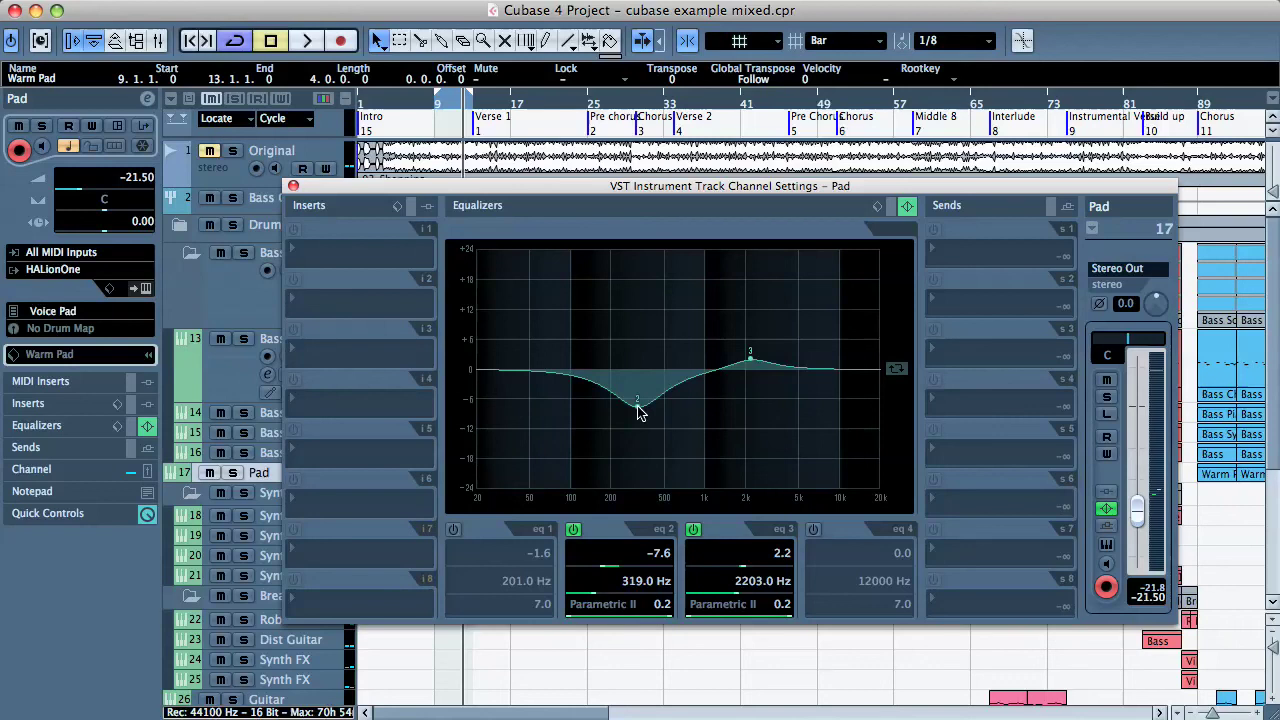
left_click_drag(637, 410, 641, 410)
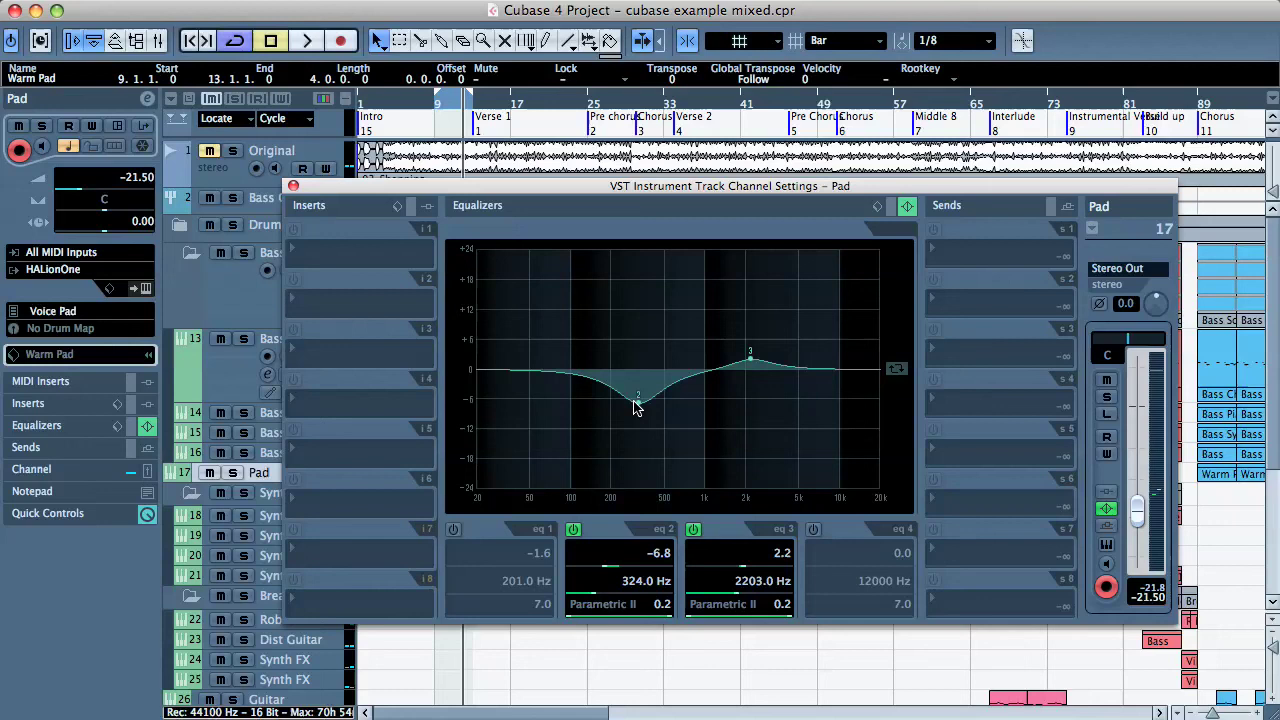
mouse_move(637, 404)
left_mouse_down()
mouse_move(634, 470)
mouse_move(654, 434)
mouse_move(640, 410)
left_mouse_up()
Reopen the Pad channel settings and set EQ band 1 low shelf to -15.2 dB at 163 Hz.
left_click(293, 187)
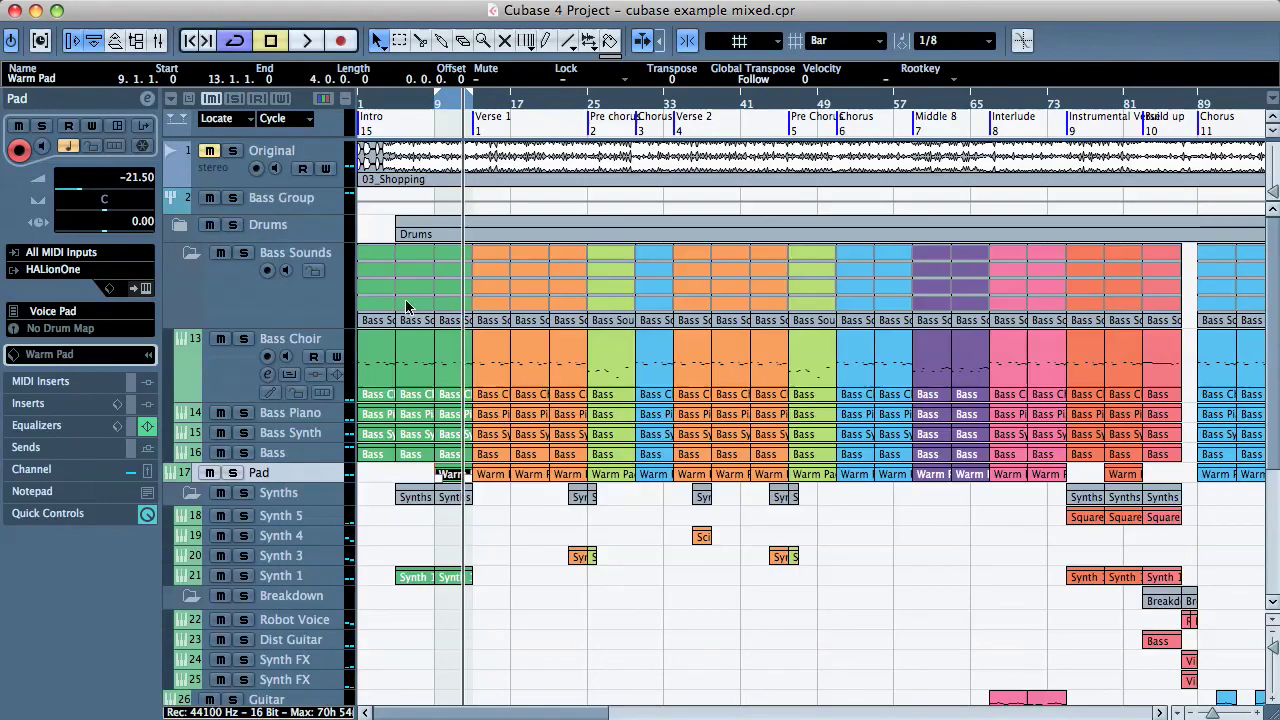
left_click(452, 108)
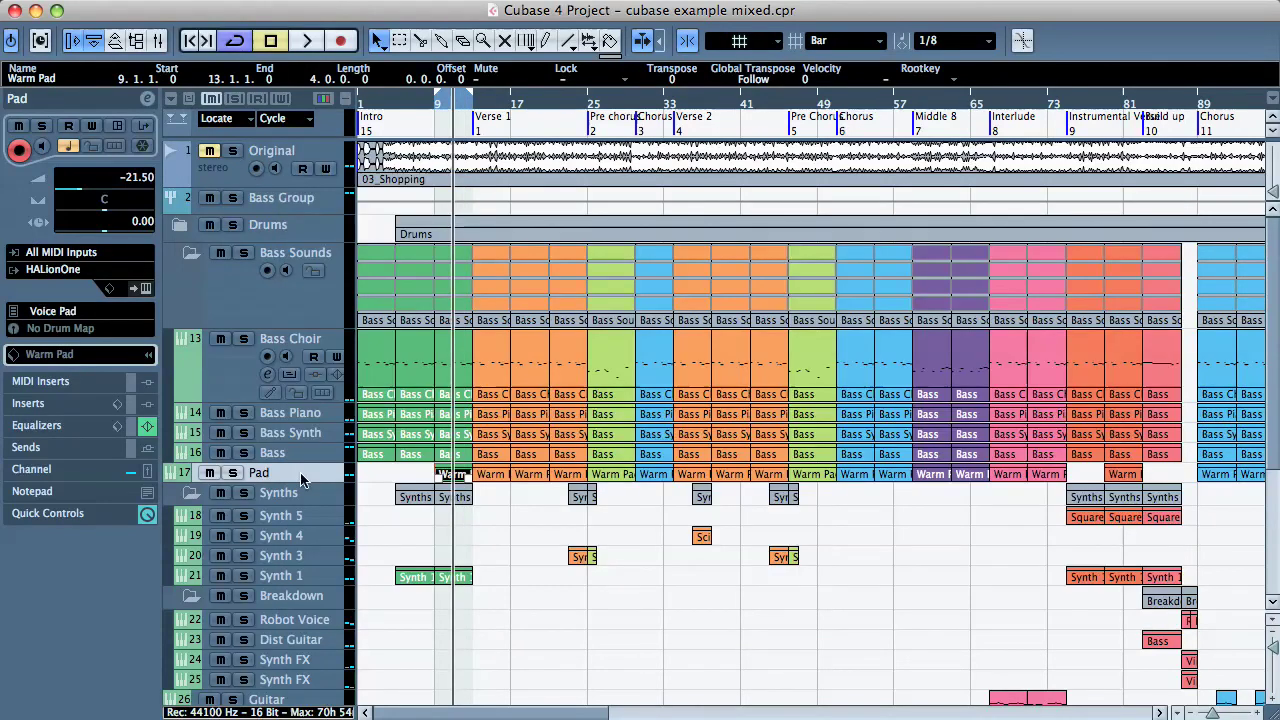
left_click(147, 99)
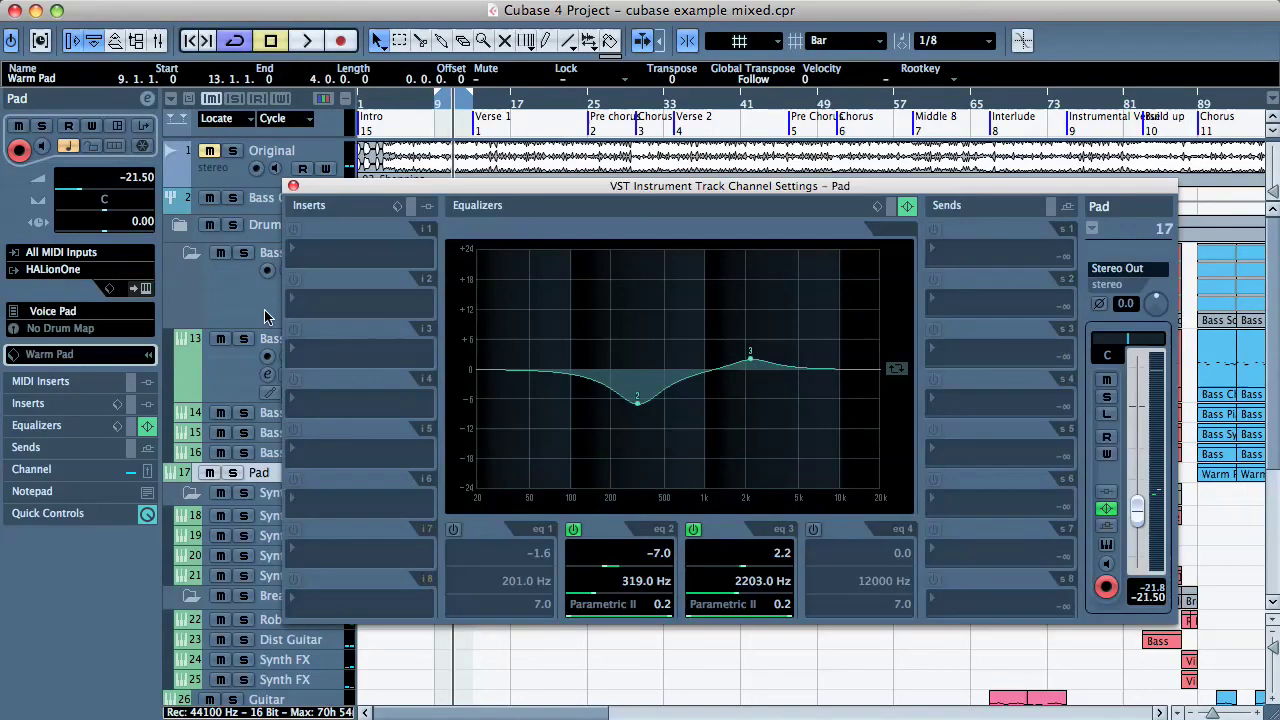
left_click(453, 529)
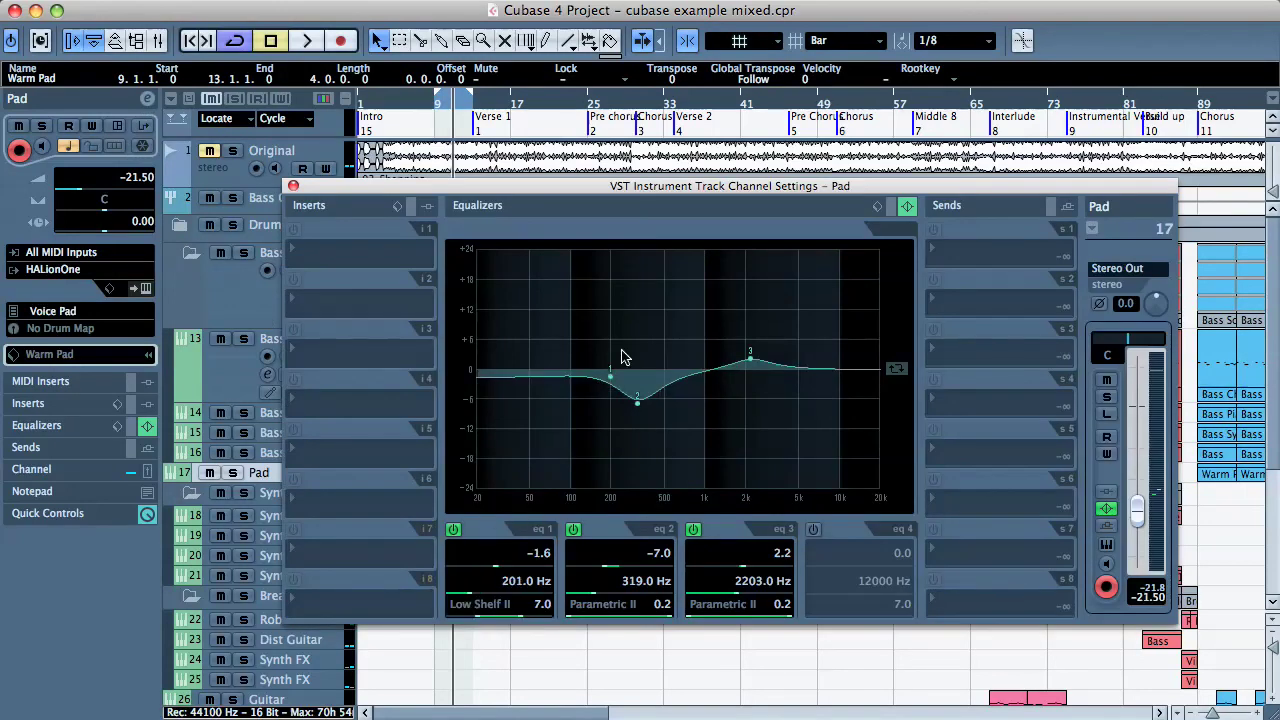
left_click_drag(607, 388, 599, 447)
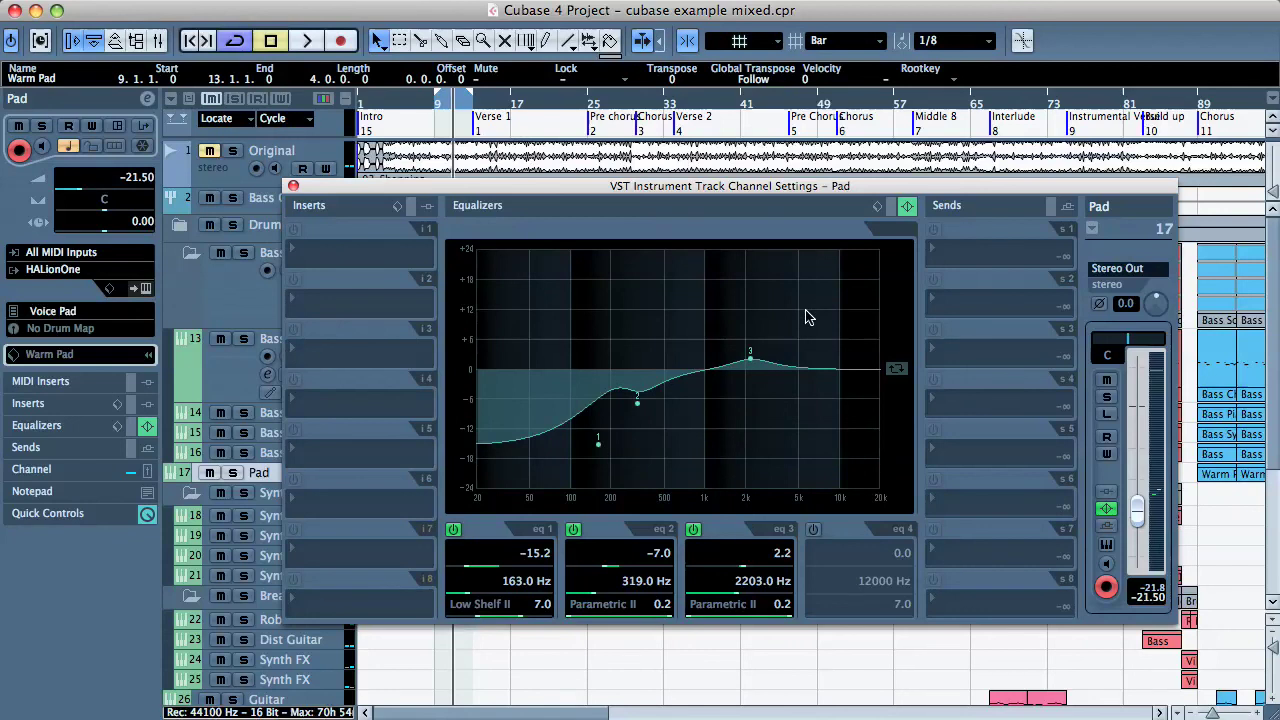
left_click(293, 187)
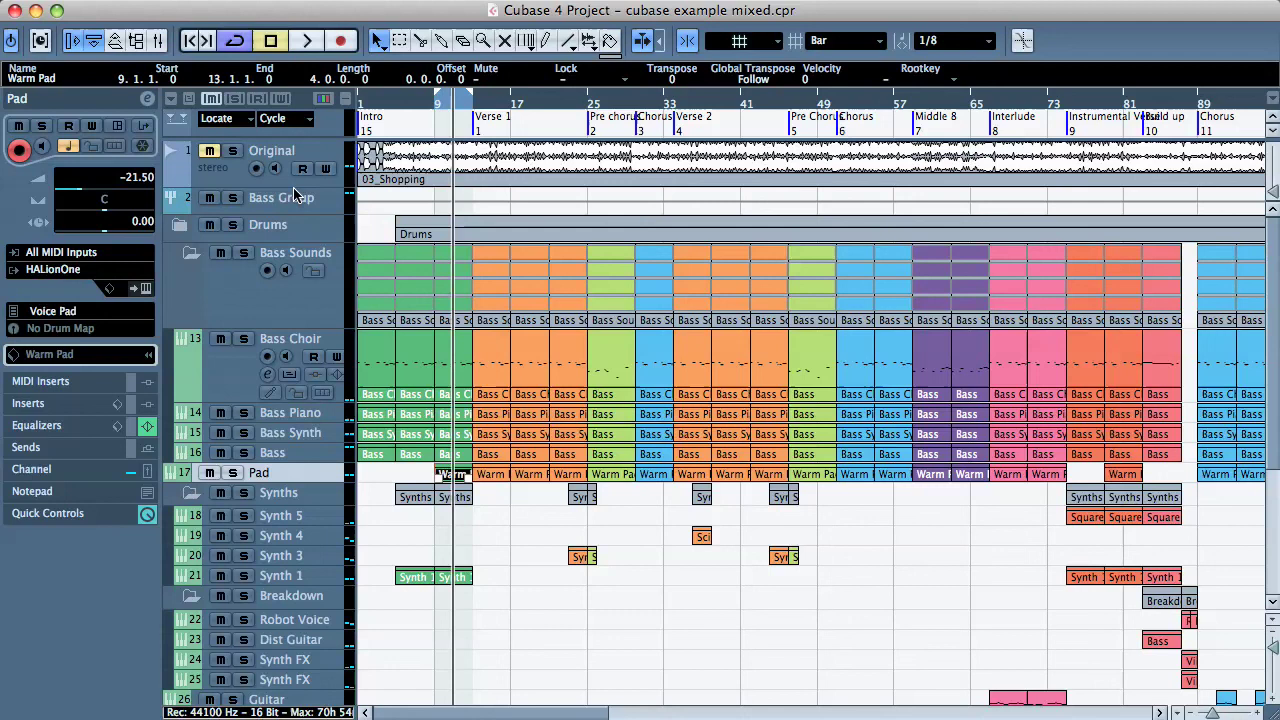